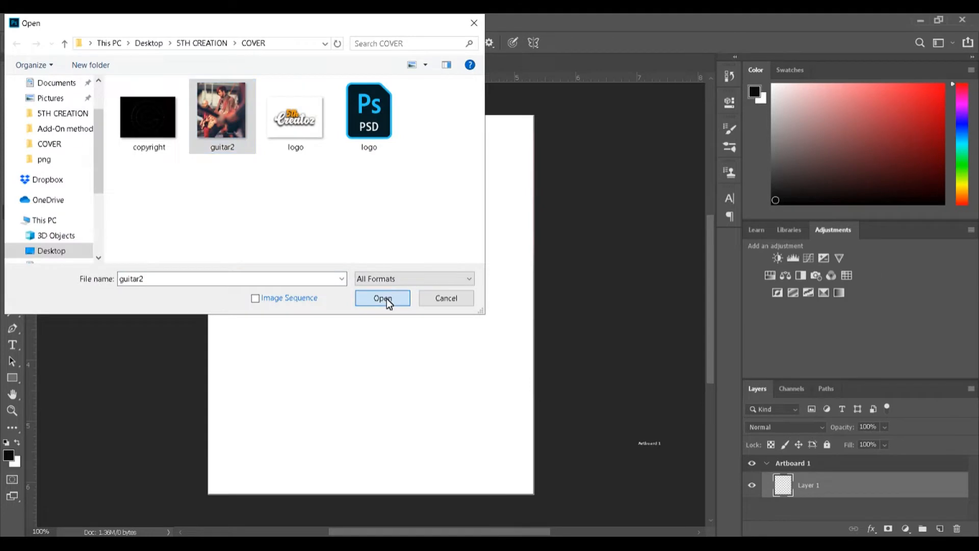
- Open the guitar2 image and paint soft black shading over the photo's lower part on a new layer
{"action": "left_click", "coordinate": [384, 299]}
{"action": "left_click", "coordinate": [939, 530]}
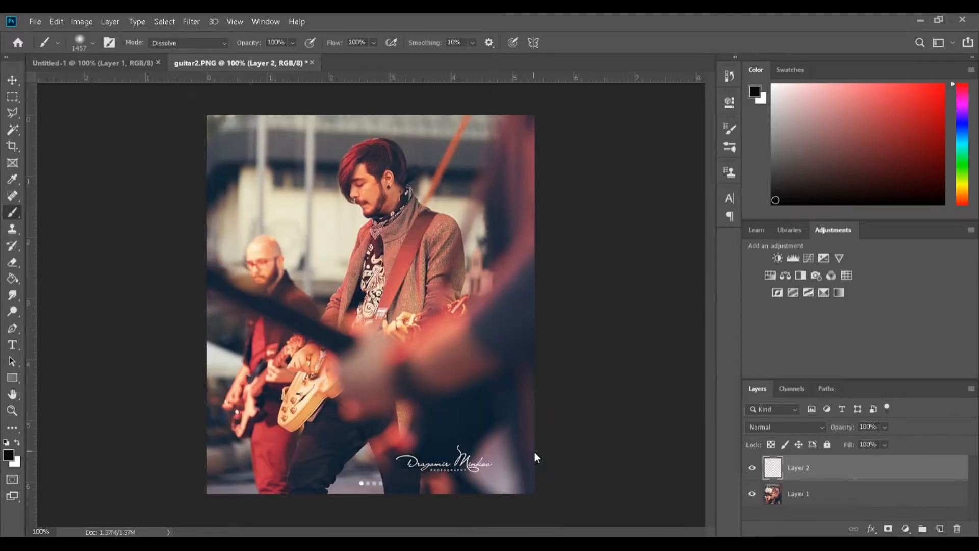
{"action": "key", "text": "ctrl+minus"}
{"action": "key", "text": "ctrl+minus"}
{"action": "left_click_drag", "start_coordinate": [443, 473], "coordinate": [421, 481]}
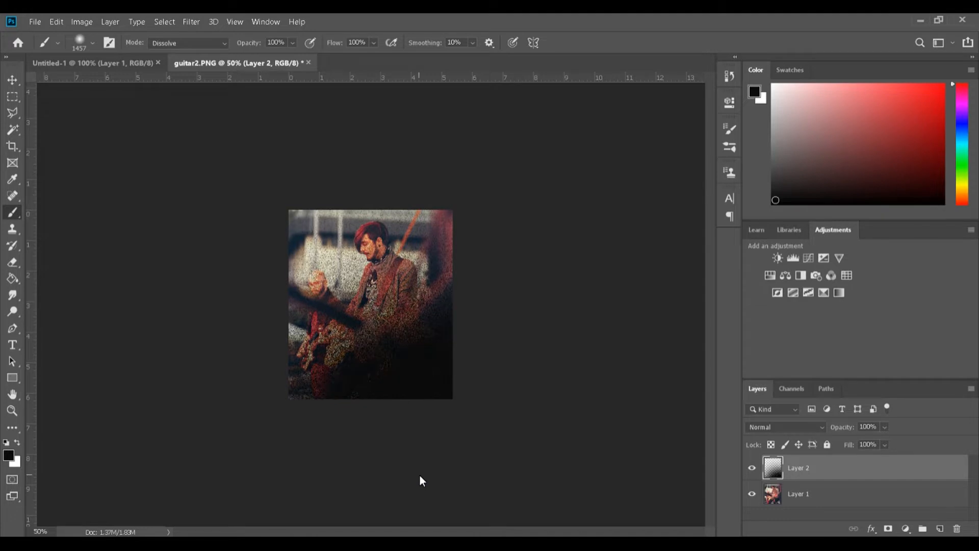
- Smooth the grainy black shading on Layer 2 with a Gaussian Blur of about 99 pixels
{"action": "left_click", "coordinate": [191, 21]}
{"action": "mouse_move", "coordinate": [207, 155]}
{"action": "left_click", "coordinate": [370, 204]}
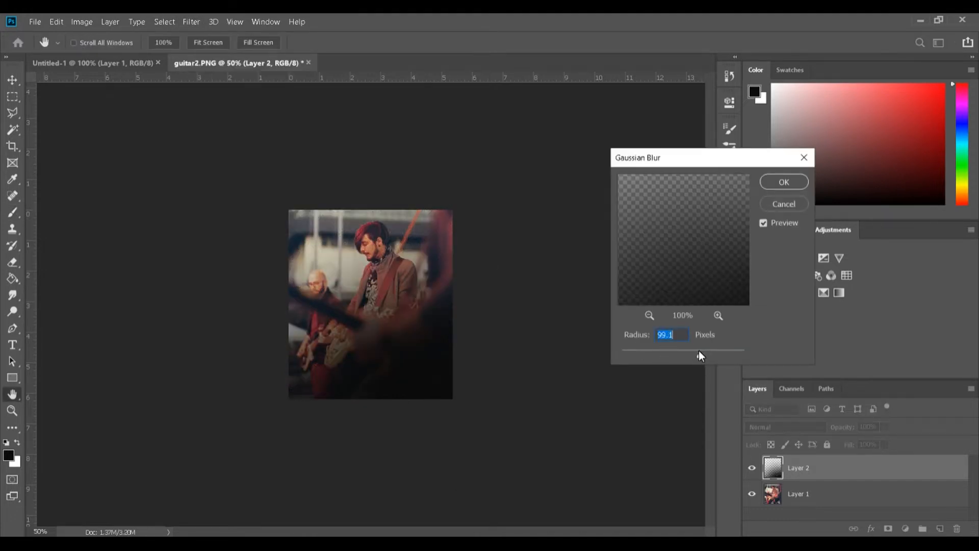
{"action": "key", "text": "Return"}
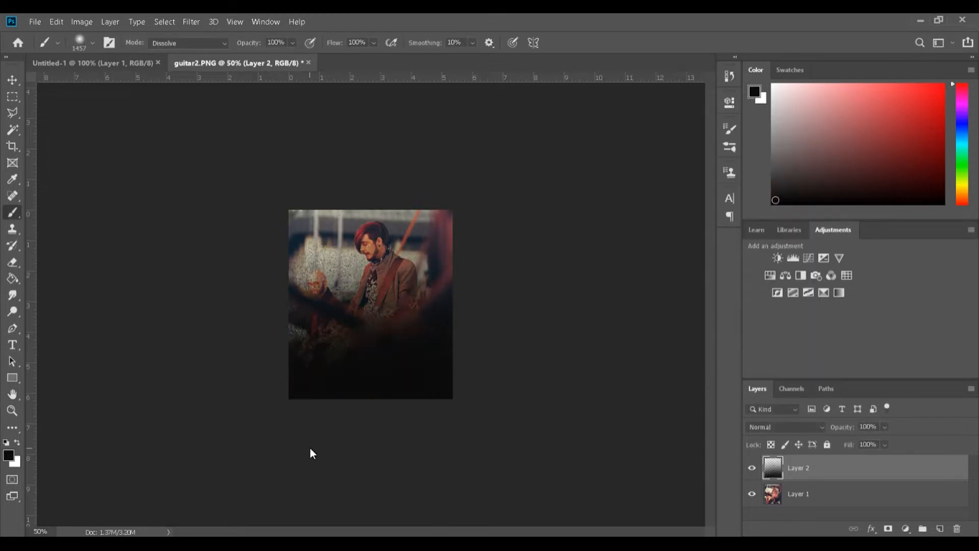
- Blur the additional black shading on Layer 2 with a Gaussian Blur radius of 99.5 pixels
{"action": "left_click", "coordinate": [229, 23]}
{"action": "mouse_move", "coordinate": [194, 23]}
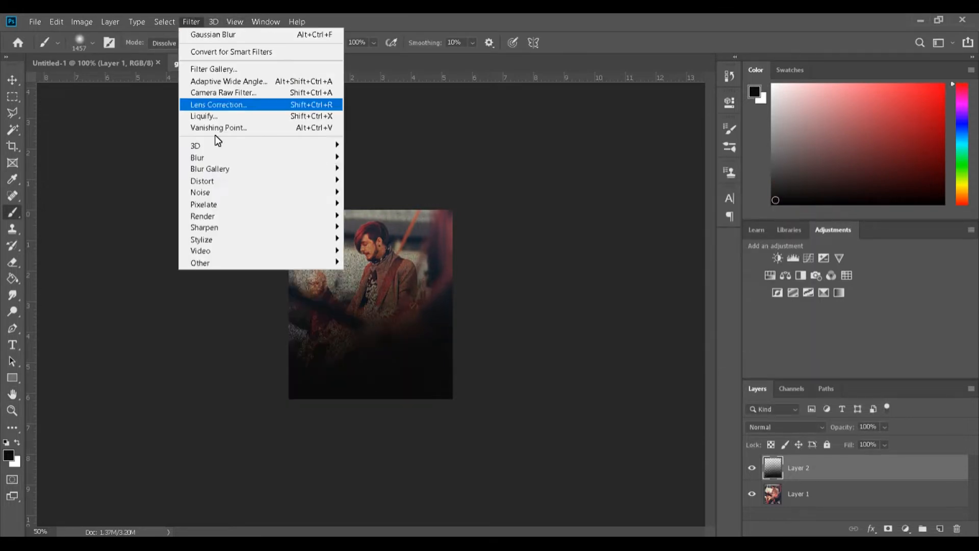
{"action": "mouse_move", "coordinate": [230, 159]}
{"action": "left_click", "coordinate": [374, 204]}
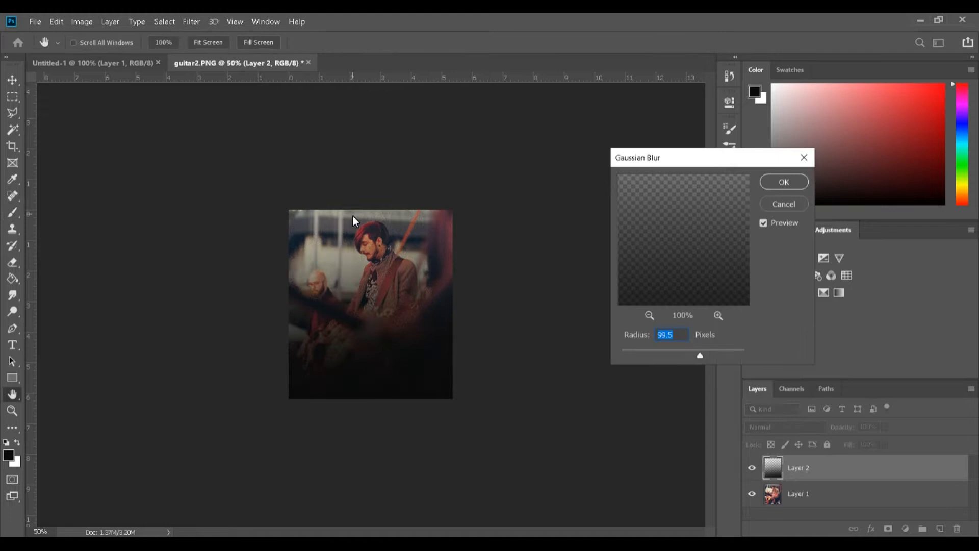
{"action": "left_click", "coordinate": [782, 183]}
{"action": "key", "text": "ctrl+1"}
{"action": "key", "text": "v"}
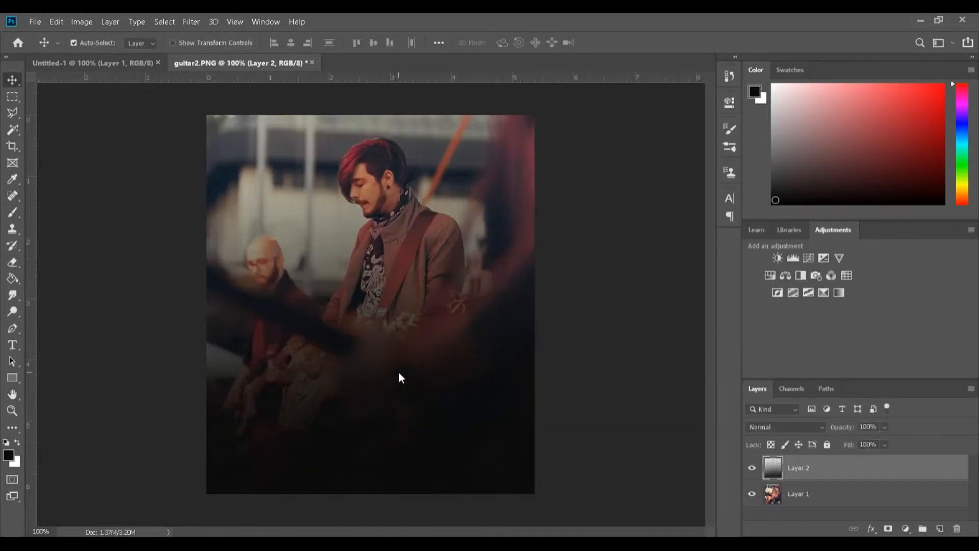
- Add a text layer reading "RED" over the lower-left part of the photo
{"action": "left_click", "coordinate": [12, 345]}
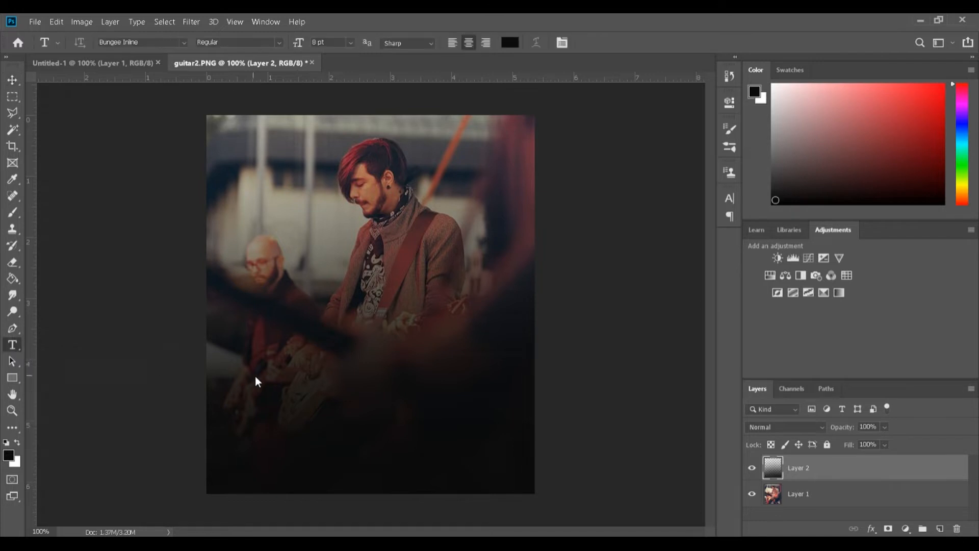
{"action": "left_click", "coordinate": [271, 377]}
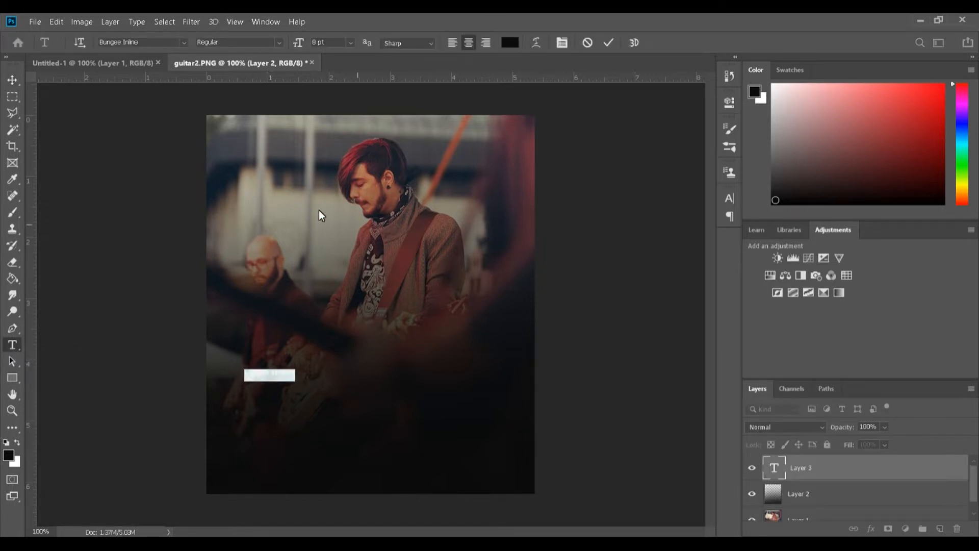
{"action": "left_click", "coordinate": [185, 43]}
{"action": "left_click", "coordinate": [386, 370]}
{"action": "key", "text": "ctrl+a"}
{"action": "type", "text": "G"}
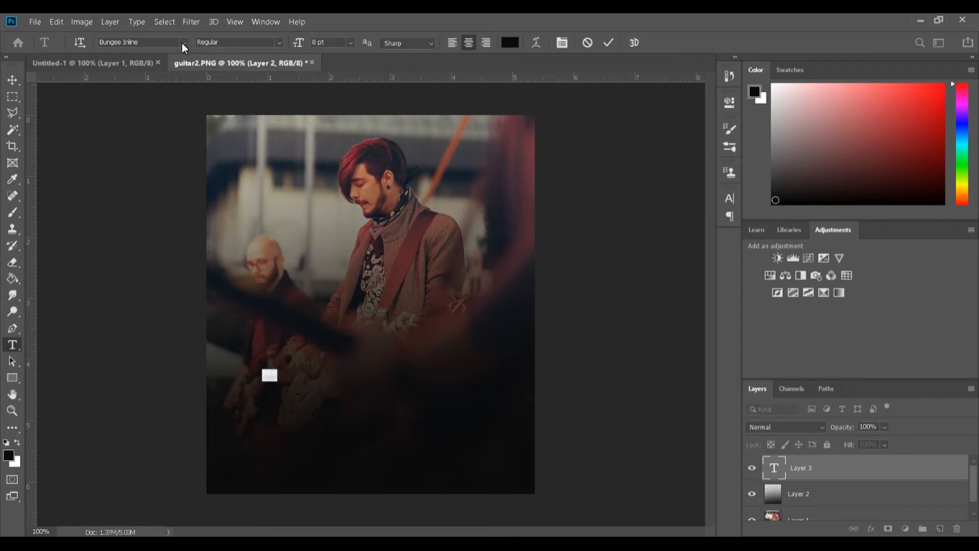
- Set the RED text to the Black Hold font and enlarge it to 166 pt
{"action": "left_click", "coordinate": [185, 43]}
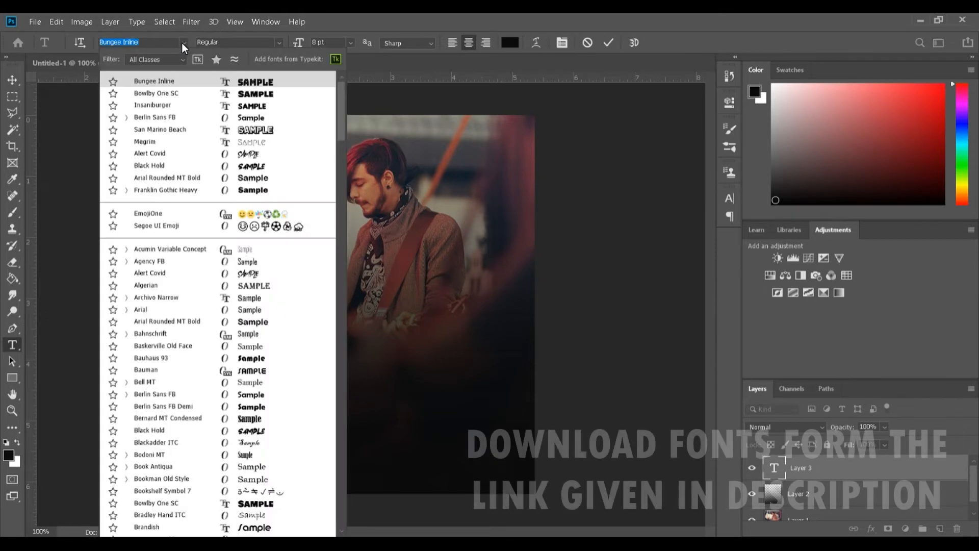
{"action": "left_click", "coordinate": [173, 167]}
{"action": "left_click", "coordinate": [350, 43]}
{"action": "left_click", "coordinate": [332, 207]}
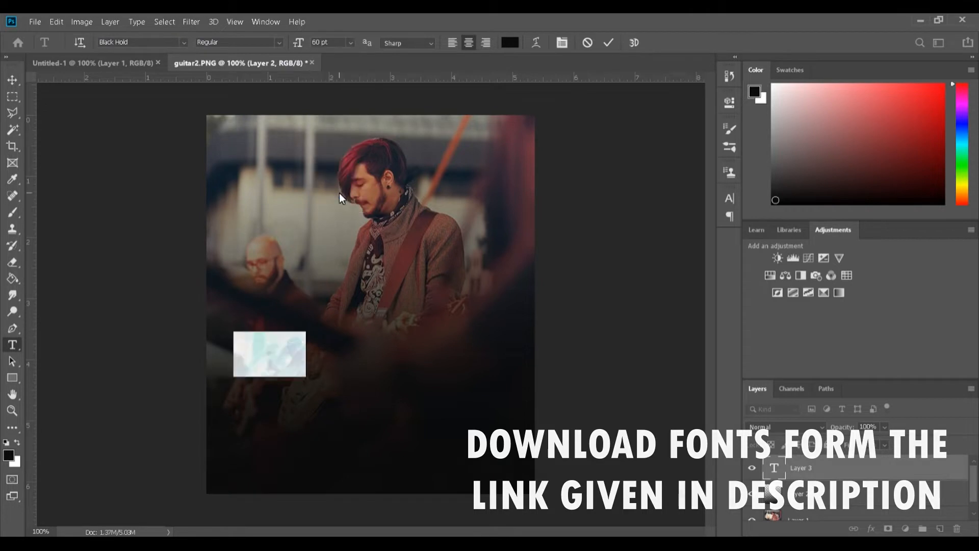
{"action": "key", "text": "Up"}
{"action": "key", "text": "Up"}
{"action": "key", "text": "Up"}
{"action": "key", "text": "Up"}
{"action": "key", "text": "Up"}
{"action": "key", "text": "Up"}
{"action": "key", "text": "Up"}
{"action": "key", "text": "Up"}
{"action": "key", "text": "Up"}
{"action": "key", "text": "Up"}
{"action": "key", "text": "Up"}
{"action": "key", "text": "Up"}
{"action": "key", "text": "Up"}
{"action": "key", "text": "Up"}
{"action": "key", "text": "Up"}
{"action": "key", "text": "Up"}
{"action": "key", "text": "Up"}
{"action": "key", "text": "Up"}
{"action": "key", "text": "Up"}
{"action": "key", "text": "Up"}
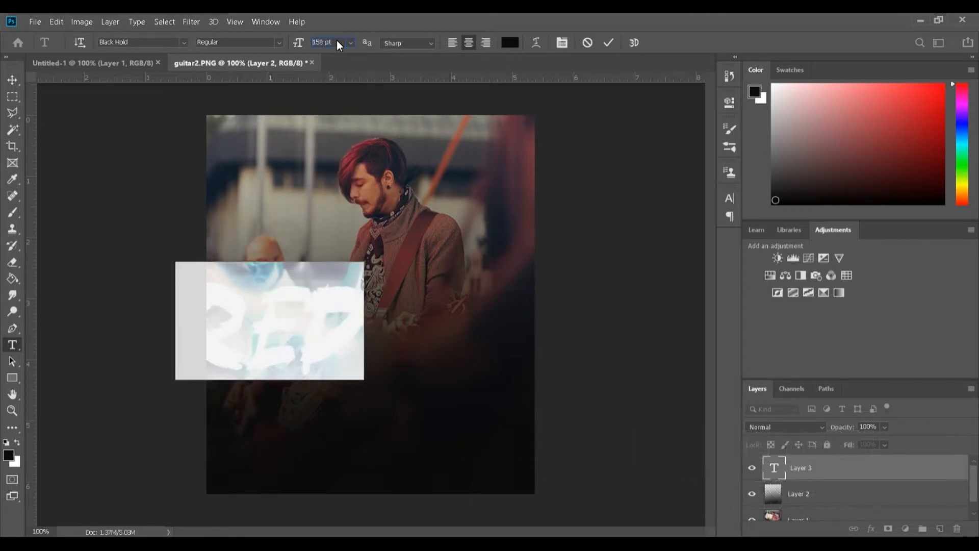
- Colour the RED text bright red and centre it across the lower half of the photo
{"action": "left_click_drag", "start_coordinate": [257, 306], "coordinate": [349, 344]}
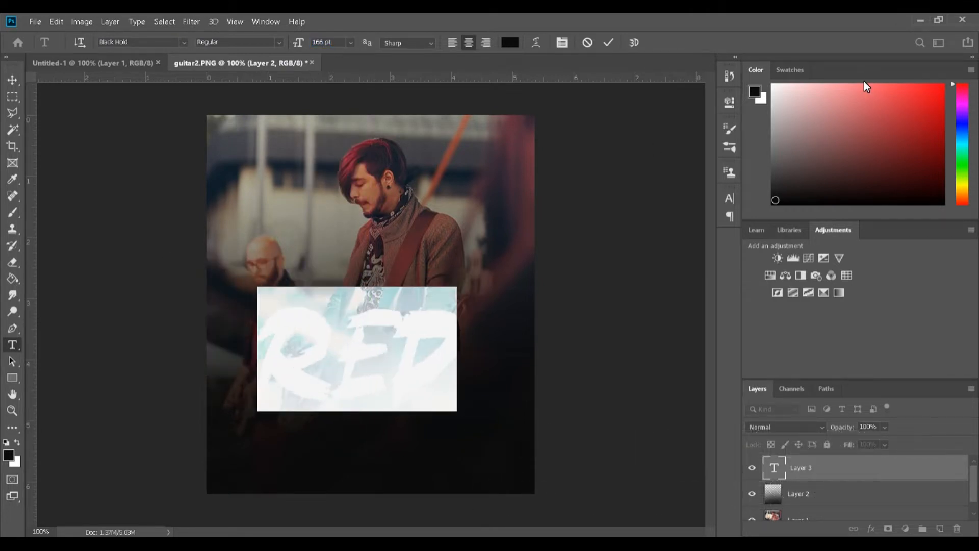
{"action": "left_click", "coordinate": [930, 95]}
{"action": "left_click", "coordinate": [341, 361]}
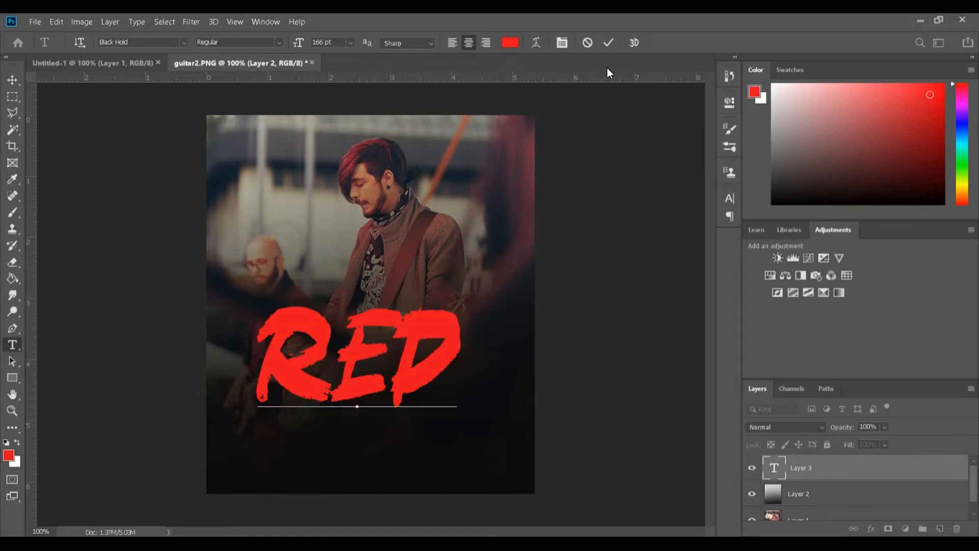
{"action": "left_click", "coordinate": [609, 42]}
{"action": "key", "text": "v"}
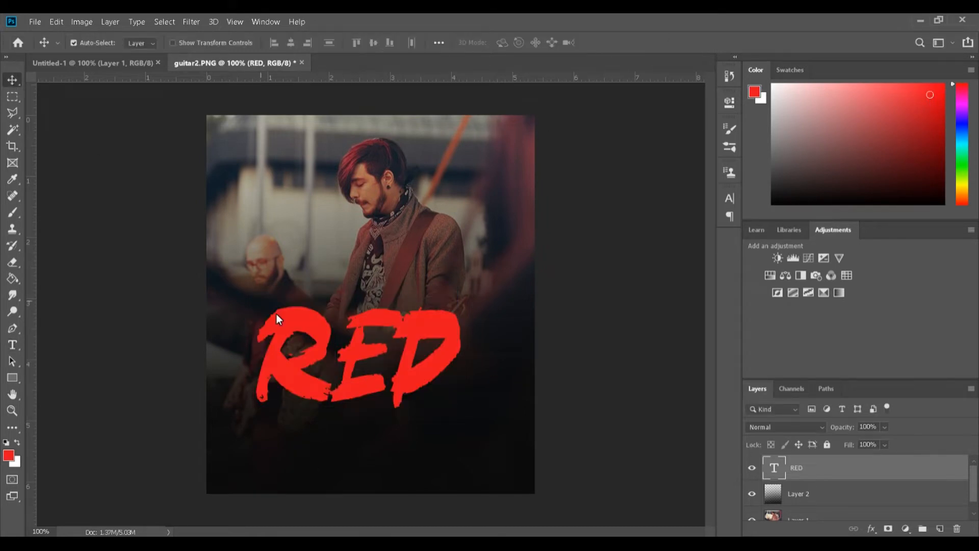
{"action": "left_click_drag", "start_coordinate": [317, 342], "coordinate": [332, 354]}
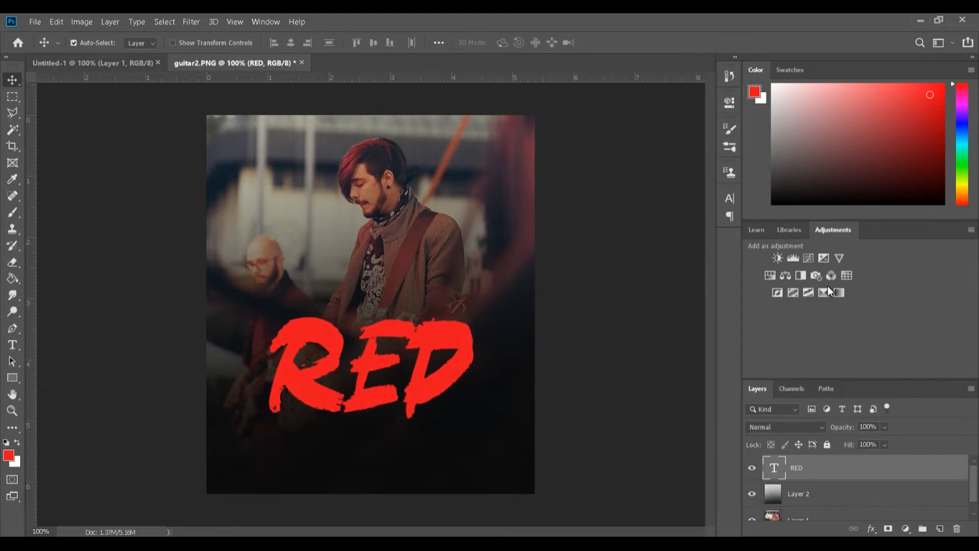
- Add a Brightness/Contrast adjustment layer above the RED text and set its brightness to -45
{"action": "left_click", "coordinate": [776, 258]}
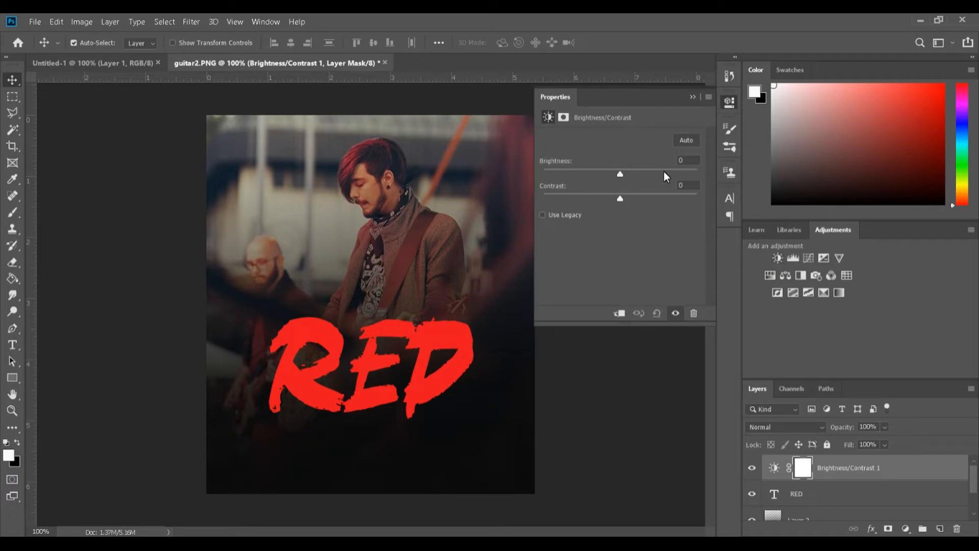
{"action": "left_click", "coordinate": [619, 173]}
{"action": "left_click_drag", "start_coordinate": [618, 174], "coordinate": [593, 173]}
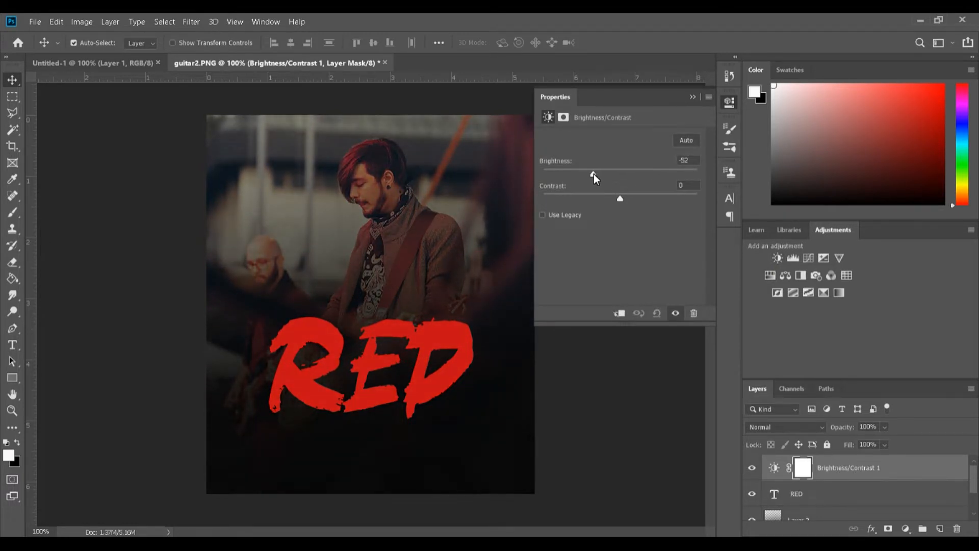
{"action": "left_click", "coordinate": [697, 160]}
{"action": "type", "text": "-45"}
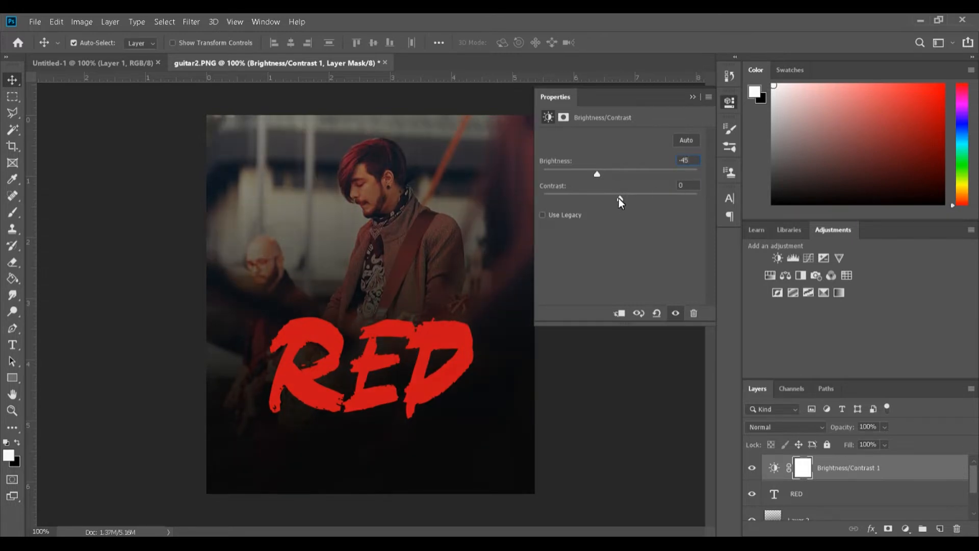
- Raise the contrast of the Brightness/Contrast adjustment to about 45
{"action": "left_click_drag", "start_coordinate": [620, 198], "coordinate": [637, 199]}
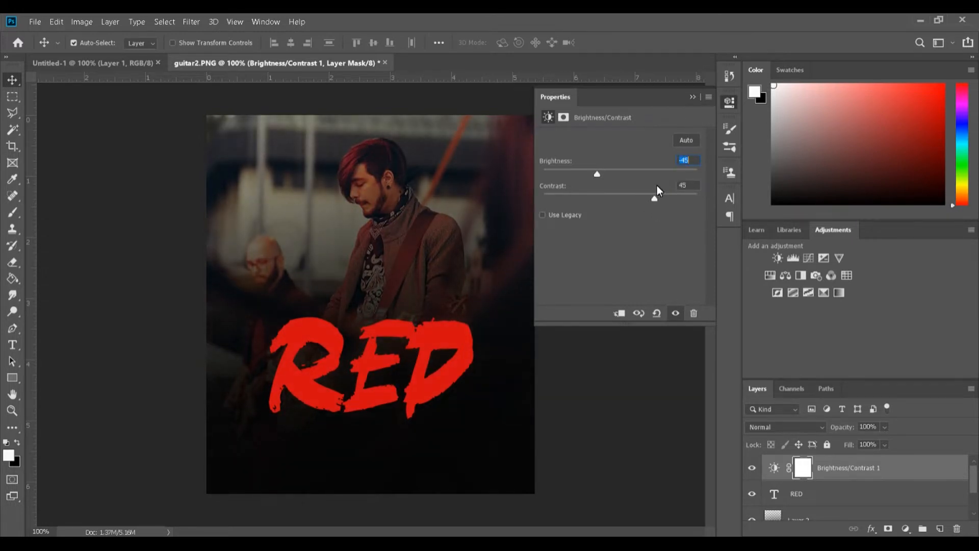
{"action": "left_click", "coordinate": [690, 186]}
{"action": "key", "text": "Up"}
{"action": "left_click", "coordinate": [693, 97]}
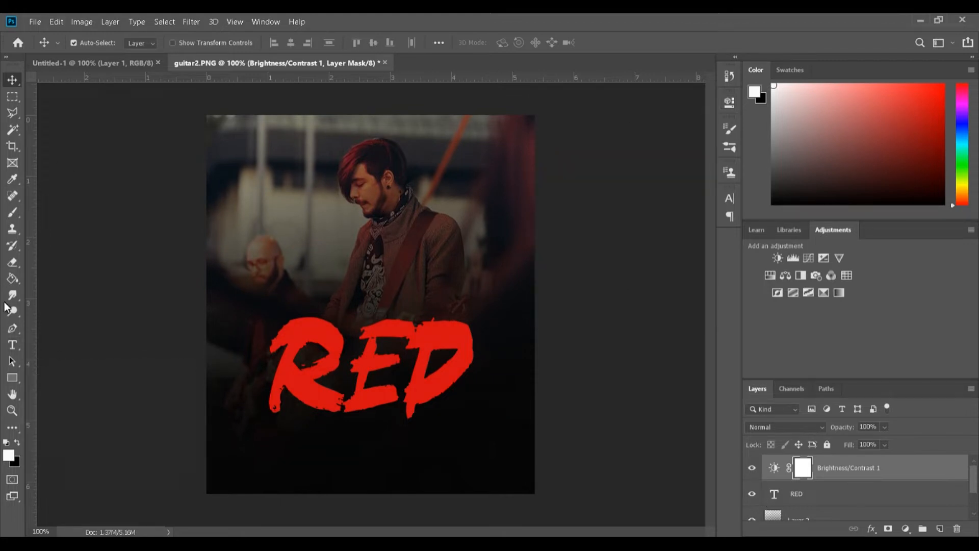
- Insert a new white text line below RED in the Megrim font at 17 pt
{"action": "left_click", "coordinate": [12, 345]}
{"action": "left_click", "coordinate": [184, 42]}
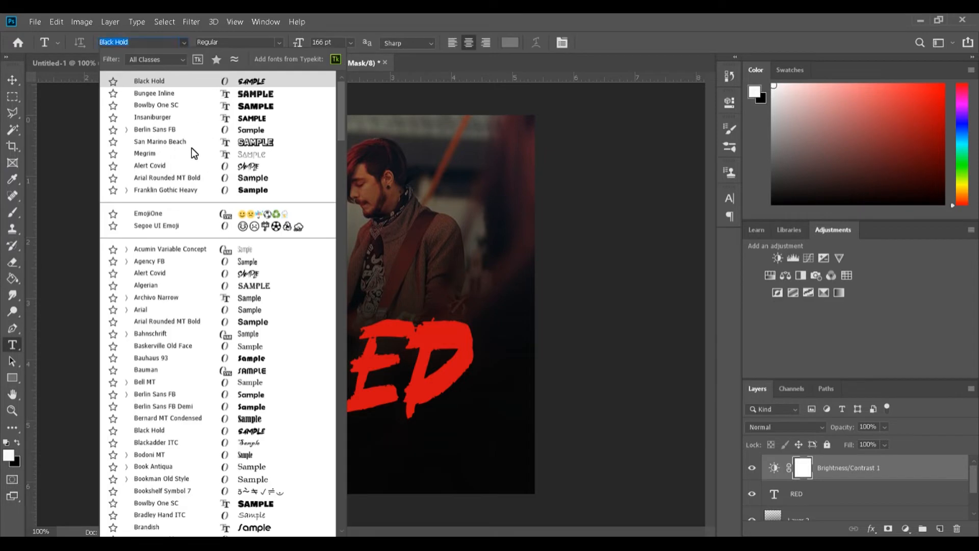
{"action": "left_click", "coordinate": [190, 153]}
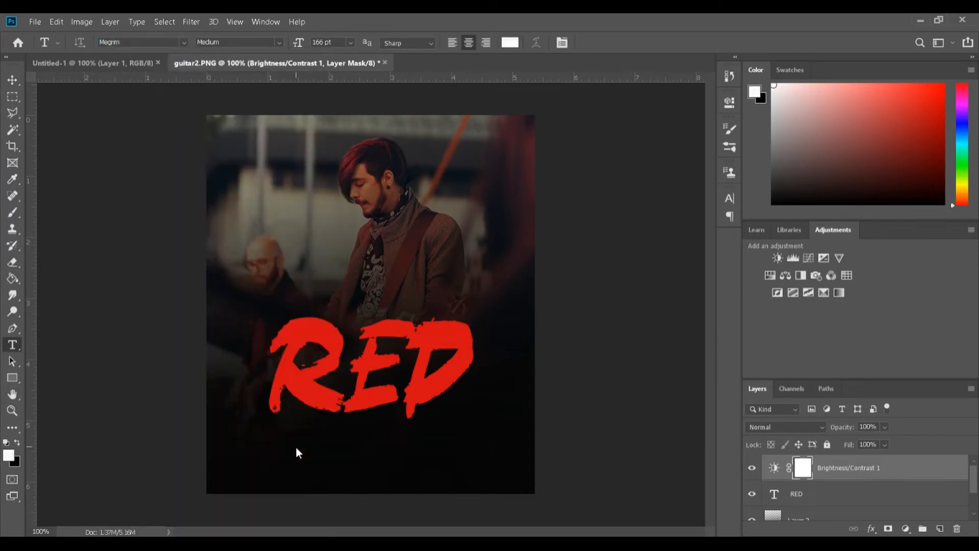
{"action": "left_click", "coordinate": [296, 448]}
{"action": "left_click", "coordinate": [351, 43]}
{"action": "left_click", "coordinate": [327, 103]}
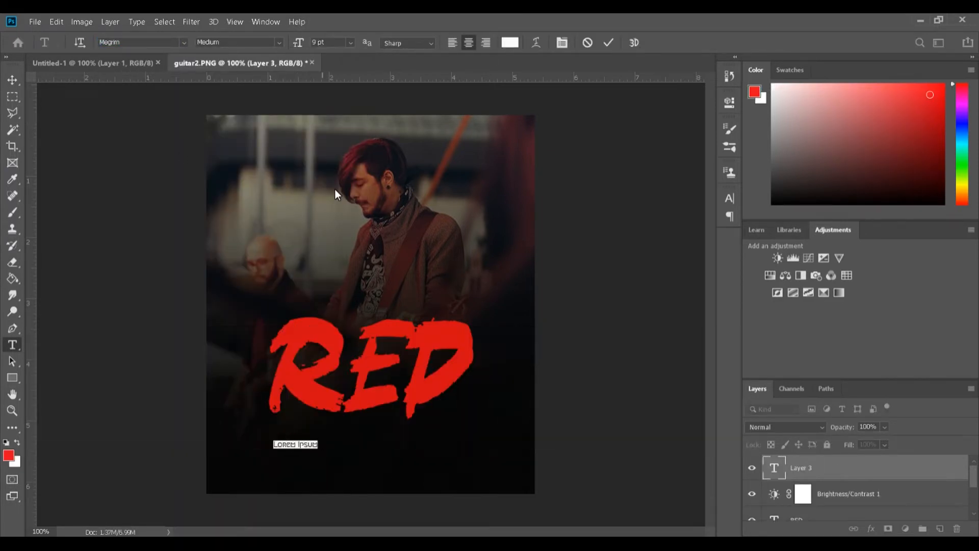
{"action": "scroll", "coordinate": [328, 41], "scroll_direction": "up", "scroll_amount": 12}
{"action": "scroll", "coordinate": [331, 38], "scroll_direction": "down", "scroll_amount": 4}
- Replace the placeholder text below RED with "photo used from ig @ we are miry"
{"action": "left_click", "coordinate": [296, 446]}
{"action": "key", "text": "ctrl+a"}
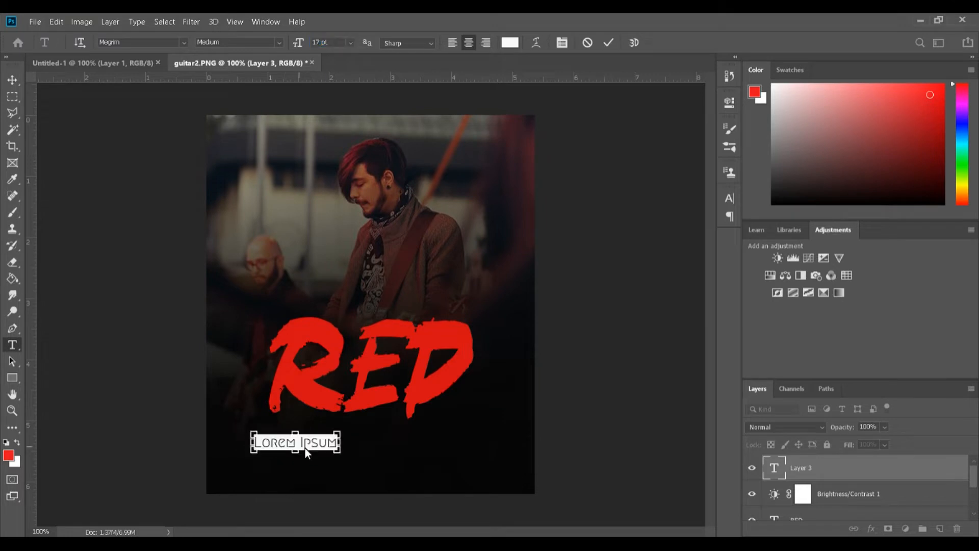
{"action": "key", "text": "BackSpace"}
{"action": "type", "text": "PHOT"}
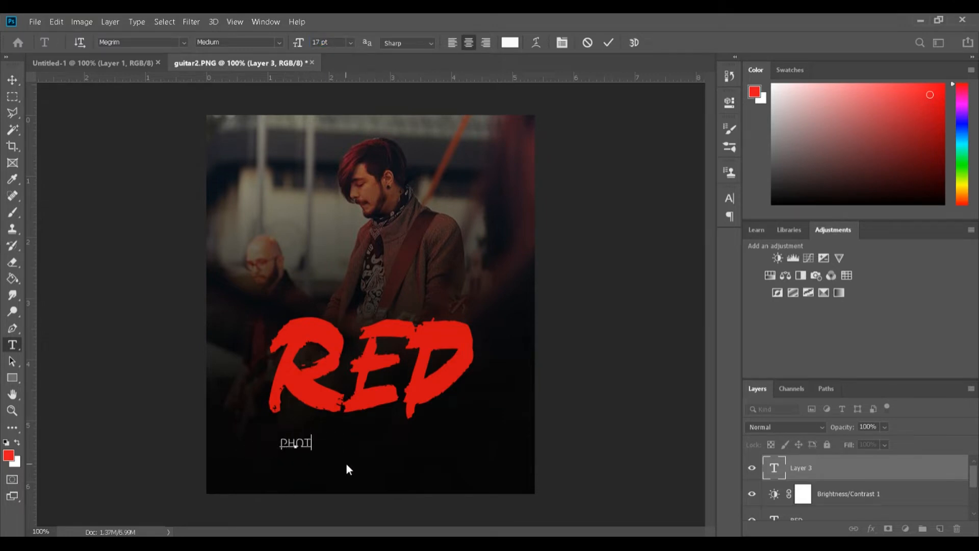
{"action": "type", "text": "O USED"}
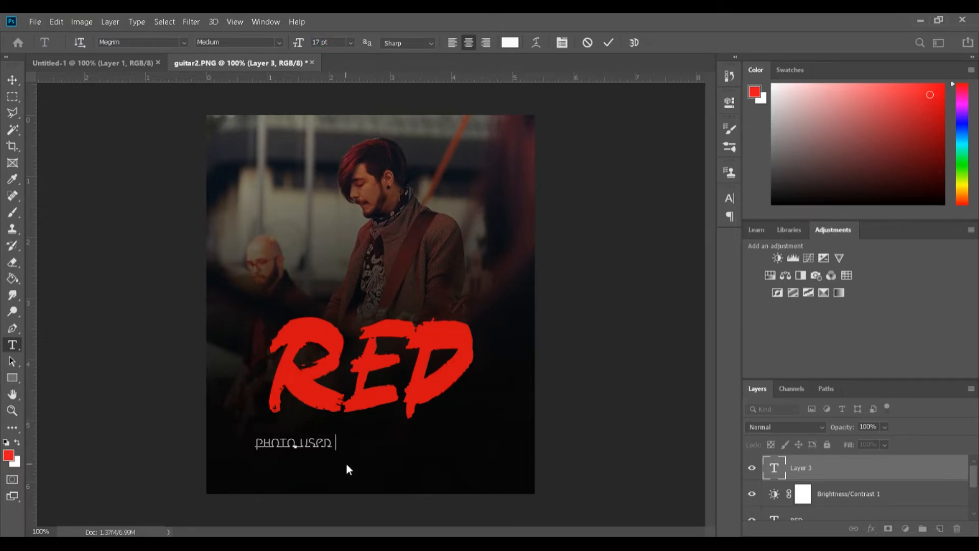
{"action": "type", "text": " FROM"}
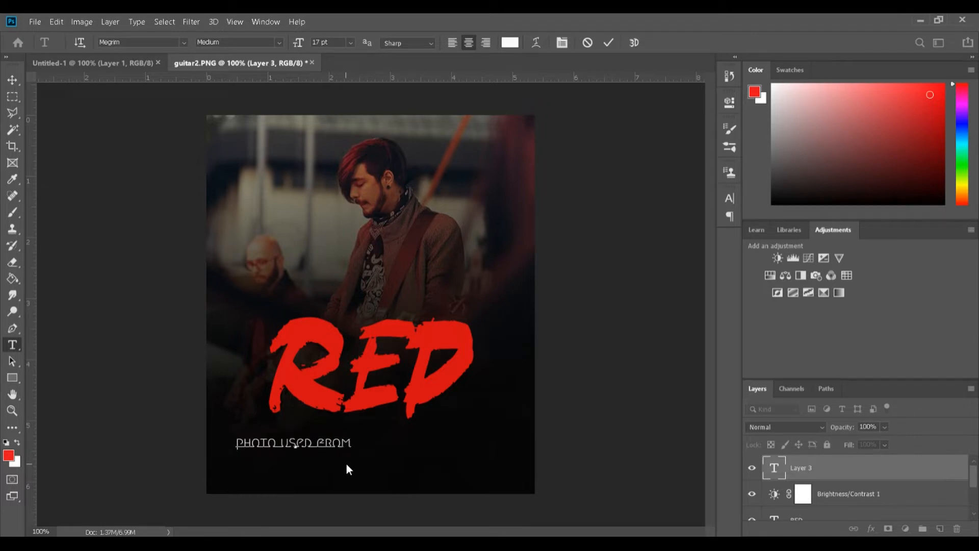
{"action": "type", "text": " IG @"}
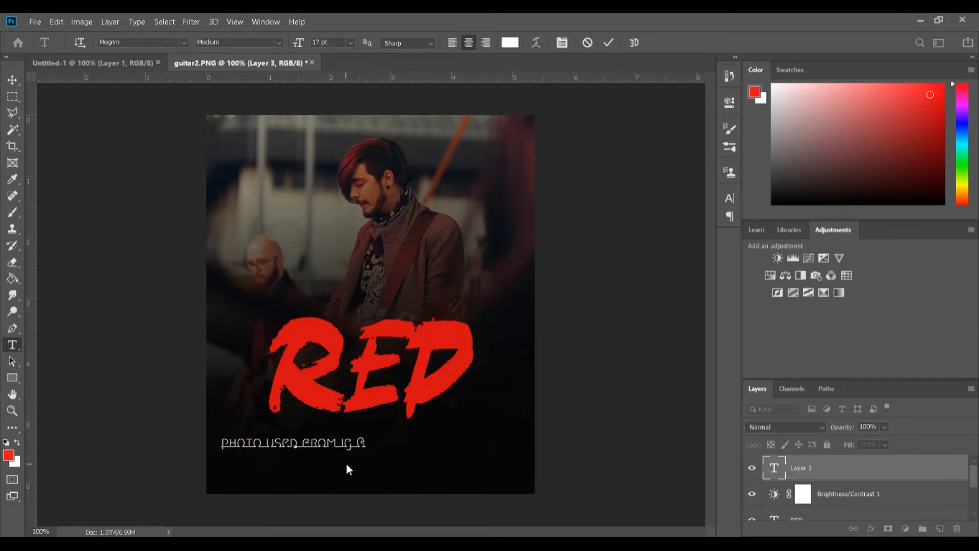
{"action": "type", "text": " WE"}
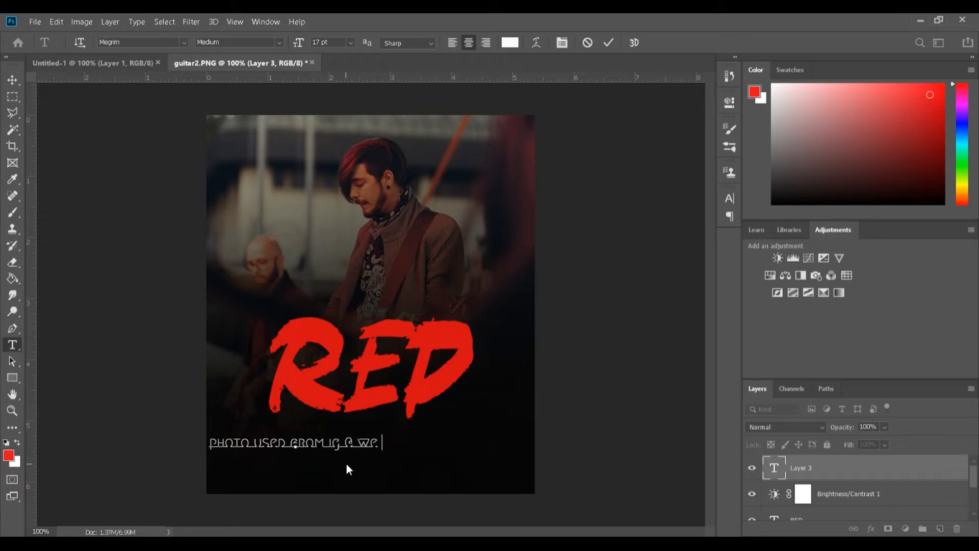
{"action": "type", "text": ".ARE MIRY"}
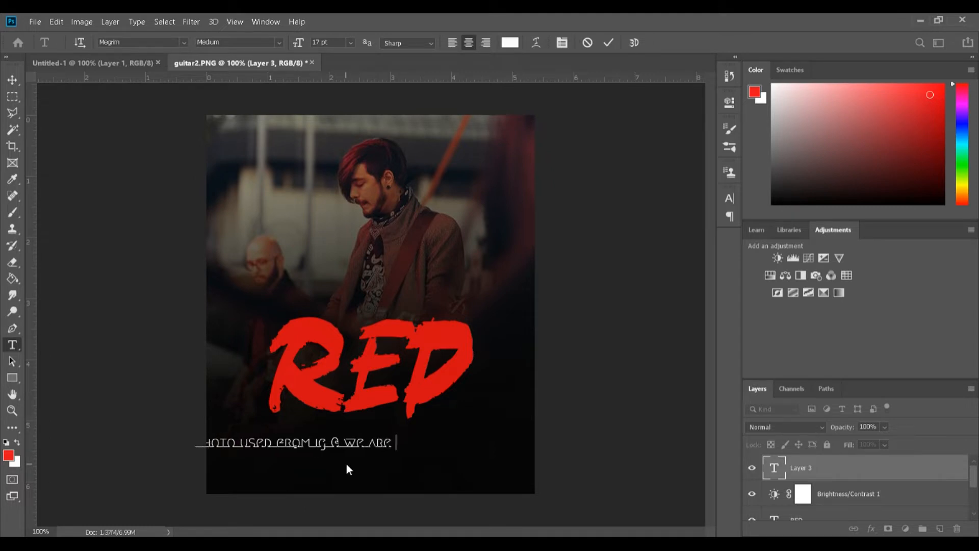
{"action": "left_click", "coordinate": [607, 42]}
- Move the photo credit line beneath RED and scale it down to about 11.5 pt
{"action": "left_click_drag", "start_coordinate": [248, 443], "coordinate": [326, 440]}
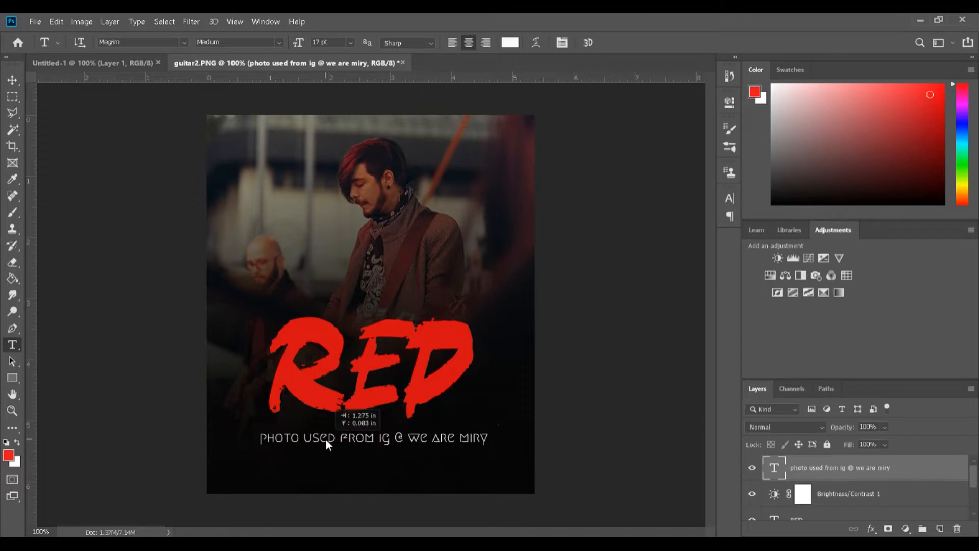
{"action": "key", "text": "ctrl+t"}
{"action": "left_click_drag", "start_coordinate": [491, 447], "coordinate": [391, 442]}
{"action": "left_click", "coordinate": [612, 43]}
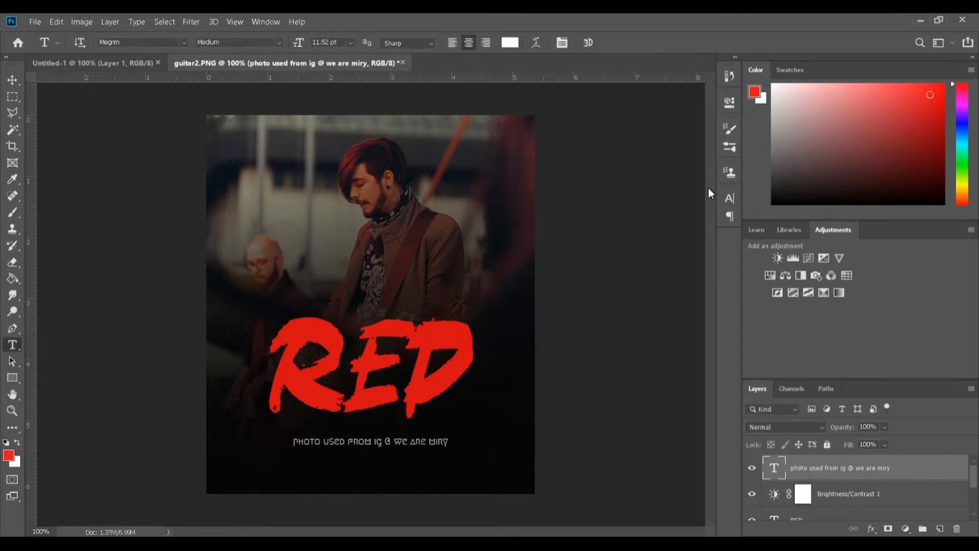
- Nudge the photo credit line about 3 pixels left to centre it beneath RED
{"action": "key", "text": "v"}
{"action": "key", "text": "Left"}
{"action": "key", "text": "Left"}
{"action": "key", "text": "Left"}
{"action": "key", "text": "Up"}
{"action": "key", "text": "Up"}
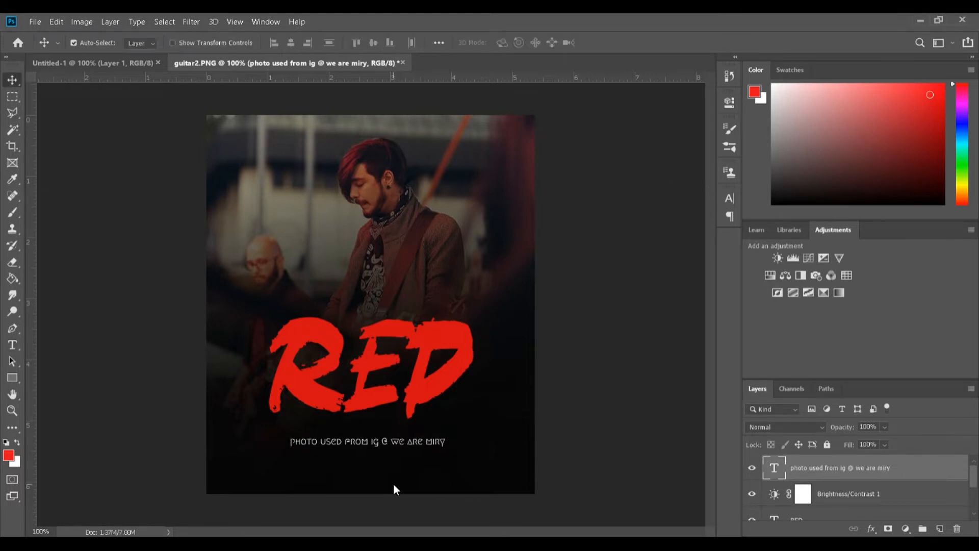
- Nudge the photo credit line a few pixels left and up beneath RED
{"action": "key", "text": "Left"}
{"action": "key", "text": "Left"}
{"action": "key", "text": "Left"}
{"action": "key", "text": "Left"}
{"action": "key", "text": "Left"}
{"action": "key", "text": "Left"}
{"action": "key", "text": "Left"}
{"action": "key", "text": "Left"}
{"action": "key", "text": "Up"}
{"action": "key", "text": "Up"}
{"action": "key", "text": "Up"}
{"action": "key", "text": "Up"}
{"action": "key", "text": "Up"}
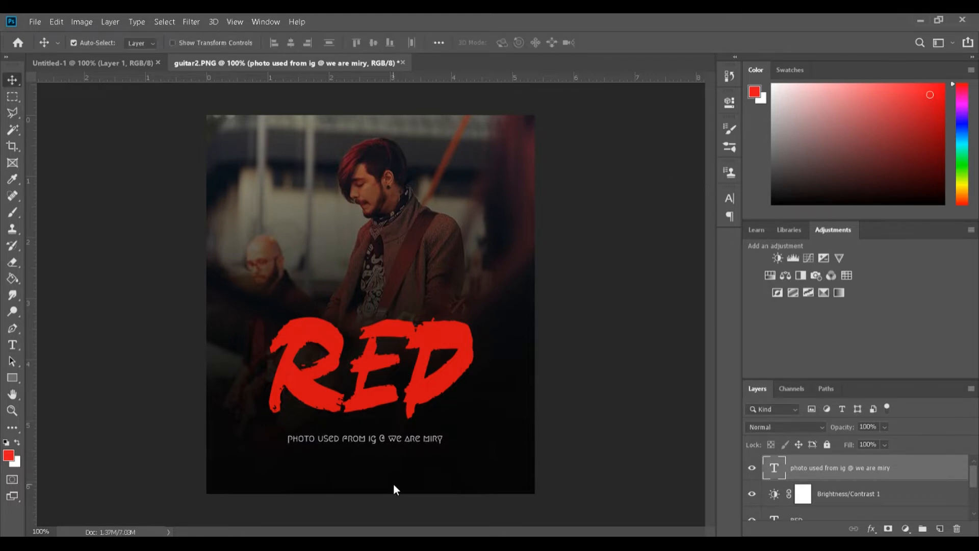
{"action": "left_click", "coordinate": [8, 346]}
{"action": "left_click", "coordinate": [448, 443]}
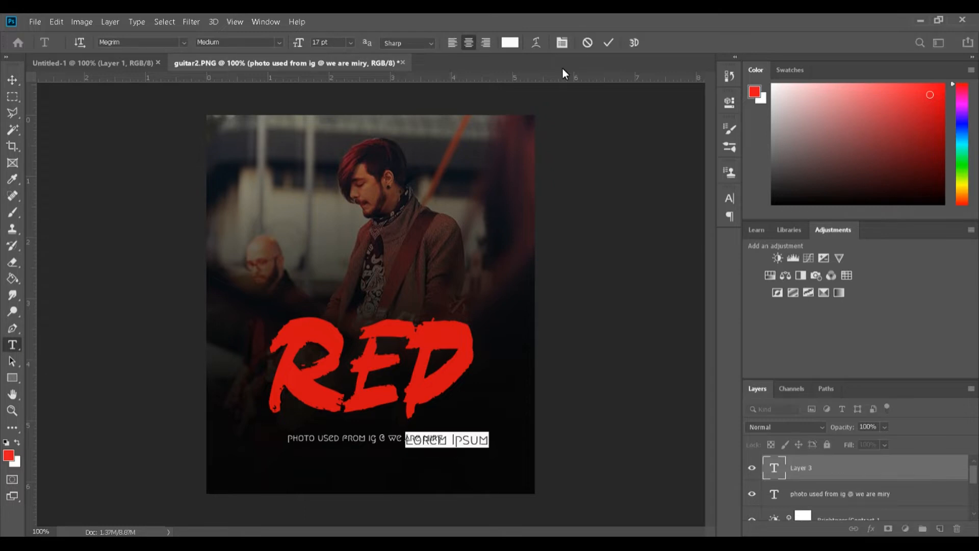
{"action": "key", "text": "Escape"}
- Add a second line to the photo credit text reading "we are miry, miry day, sunbeargonewild"
{"action": "double_click", "coordinate": [396, 437]}
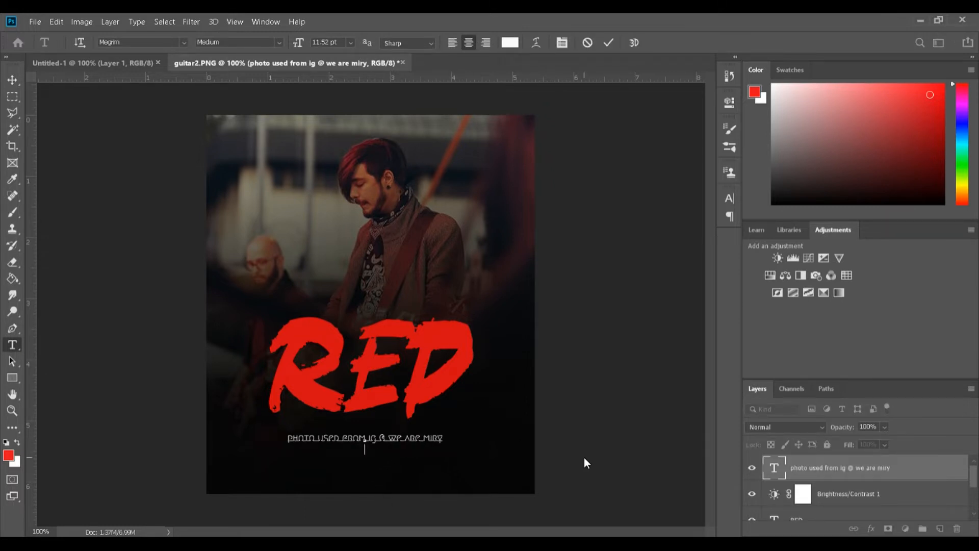
{"action": "type", "text": "we are miry, miry day"}
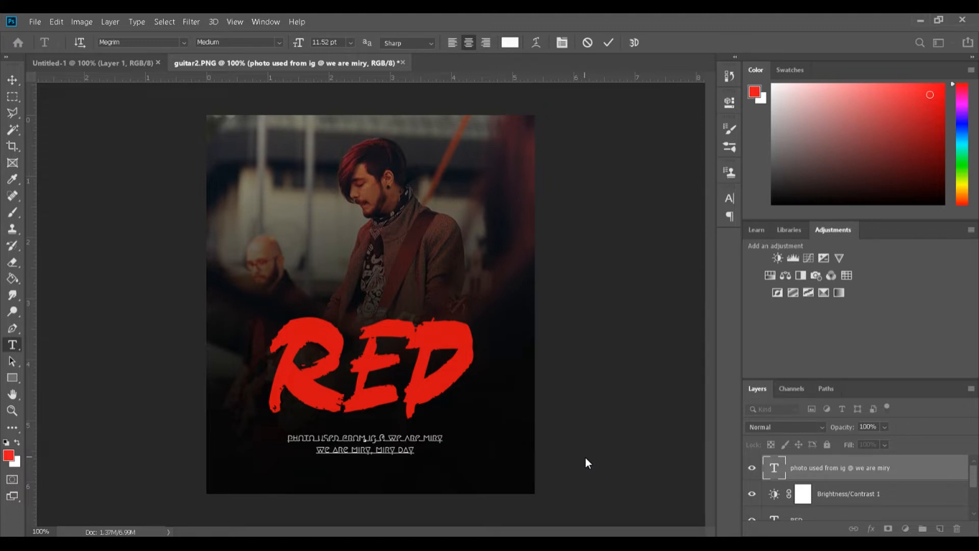
{"action": "type", "text": ". sunb"}
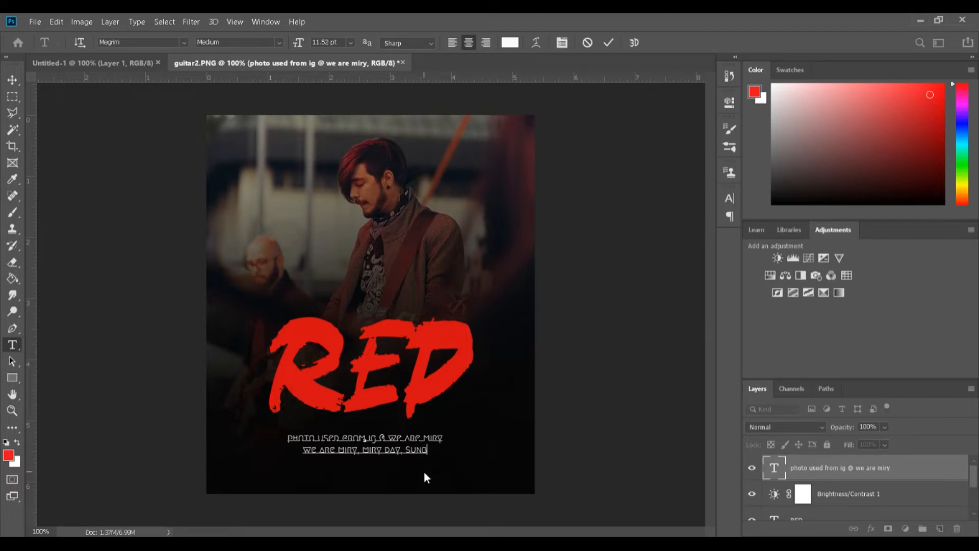
{"action": "type", "text": "eargonewild"}
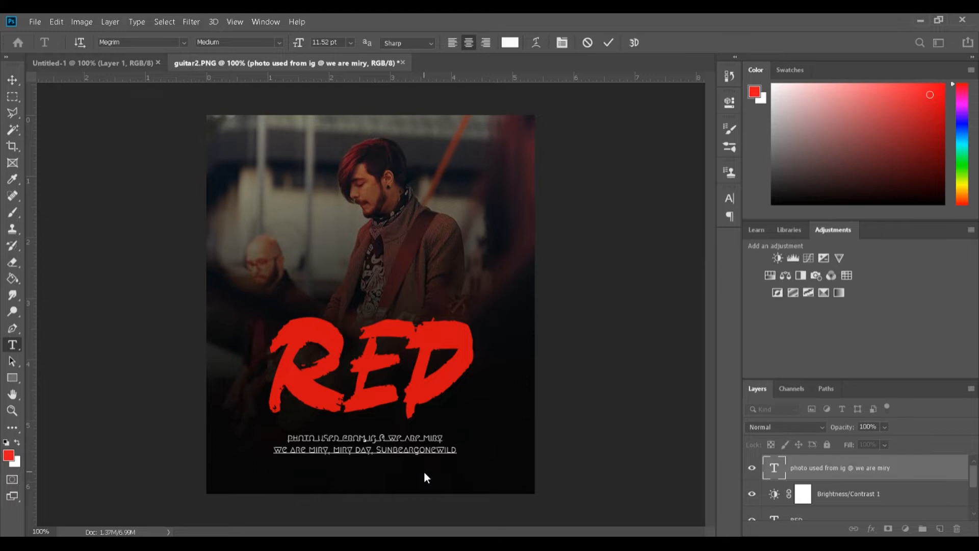
- Add a third credit line reading "album art, music cover art, demo creation, digital art"
{"action": "key", "text": "Return"}
{"action": "type", "text": "album art, music cover art"}
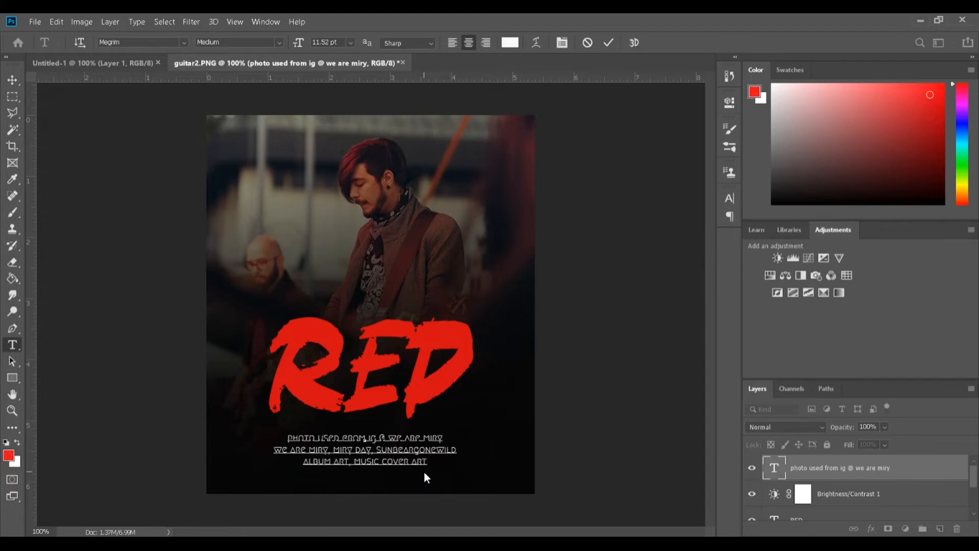
{"action": "type", "text": ", demo creation"}
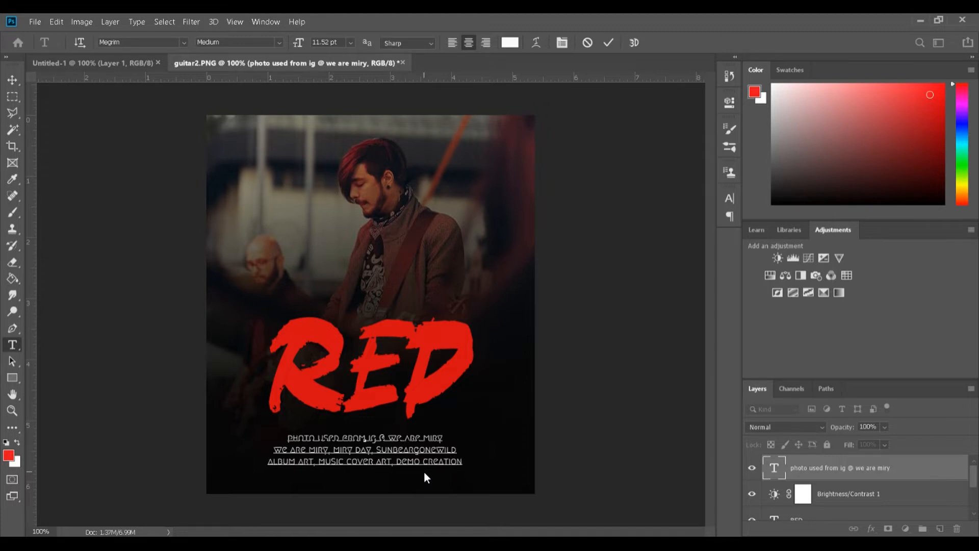
{"action": "type", "text": ","}
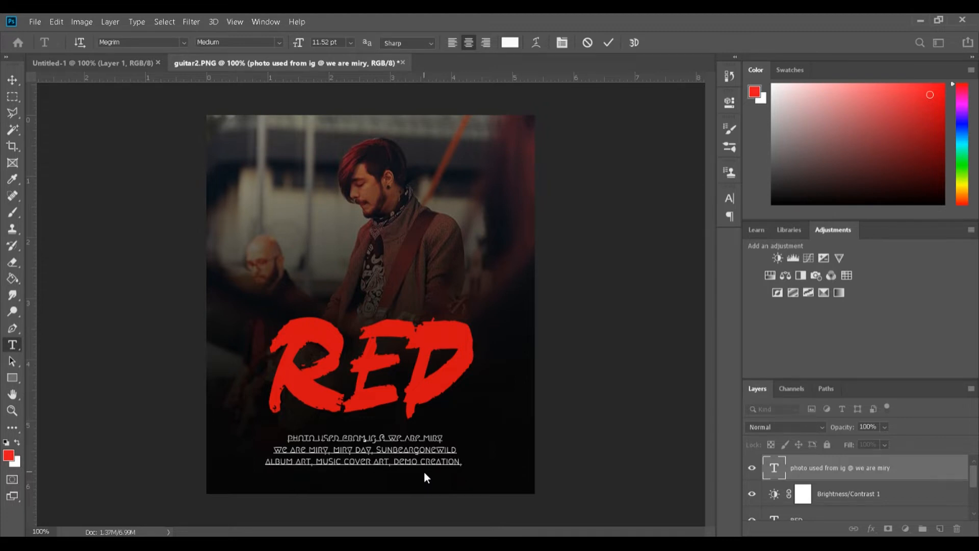
{"action": "type", "text": " digital"}
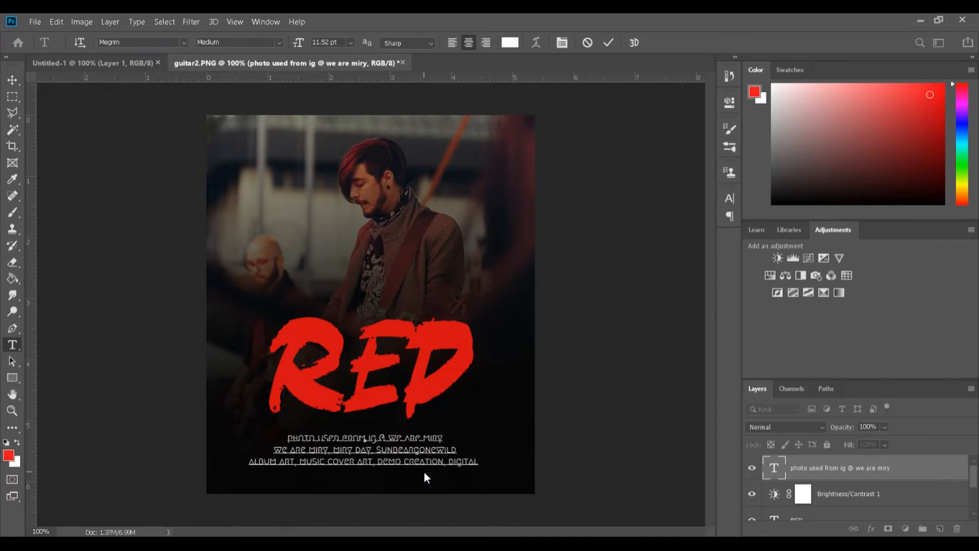
{"action": "type", "text": " art"}
- Add a fourth credit line reading "2020 - 5th creatoz" and commit the text
{"action": "key", "text": "Return"}
{"action": "type", "text": "2020"}
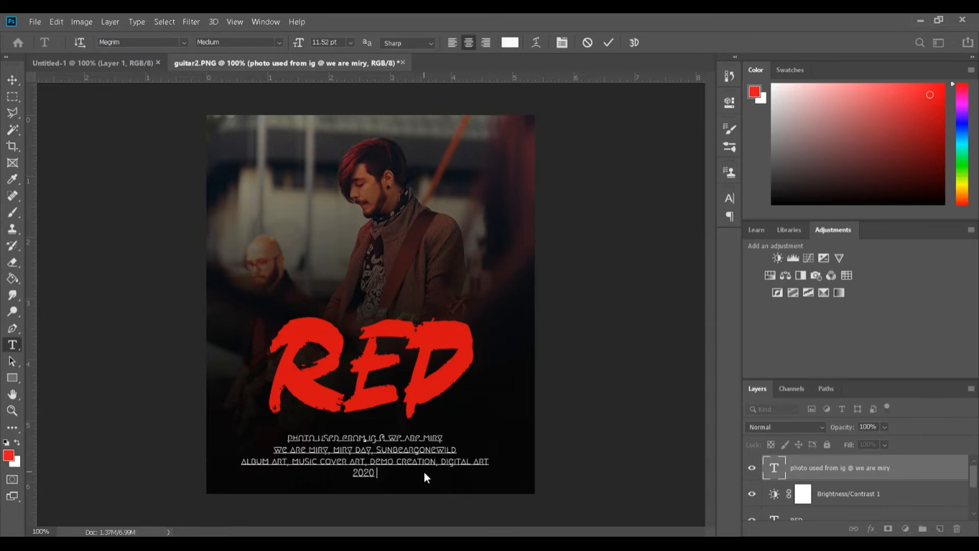
{"action": "type", "text": " - 5th creatoz"}
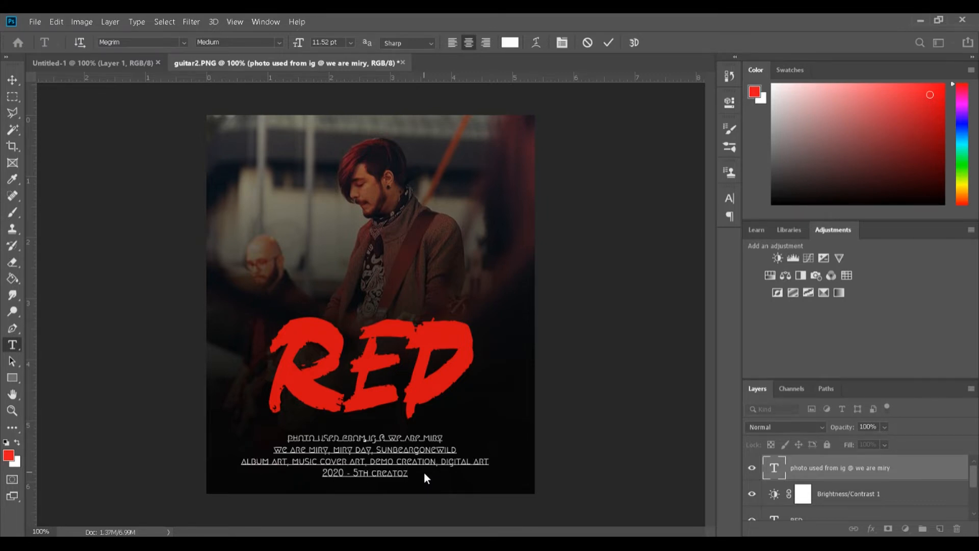
{"action": "left_click", "coordinate": [606, 43]}
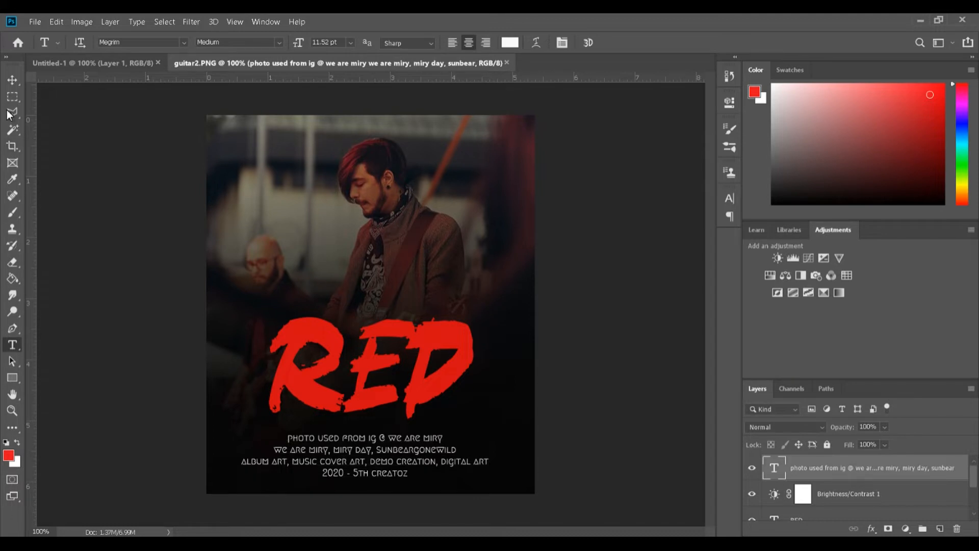
- Nudge the four-line credit block slightly upward beneath RED
{"action": "key", "text": "v"}
{"action": "key", "text": "Up"}
{"action": "key", "text": "Up"}
{"action": "key", "text": "Up"}
{"action": "key", "text": "Up"}
{"action": "key", "text": "Up"}
{"action": "key", "text": "Up"}
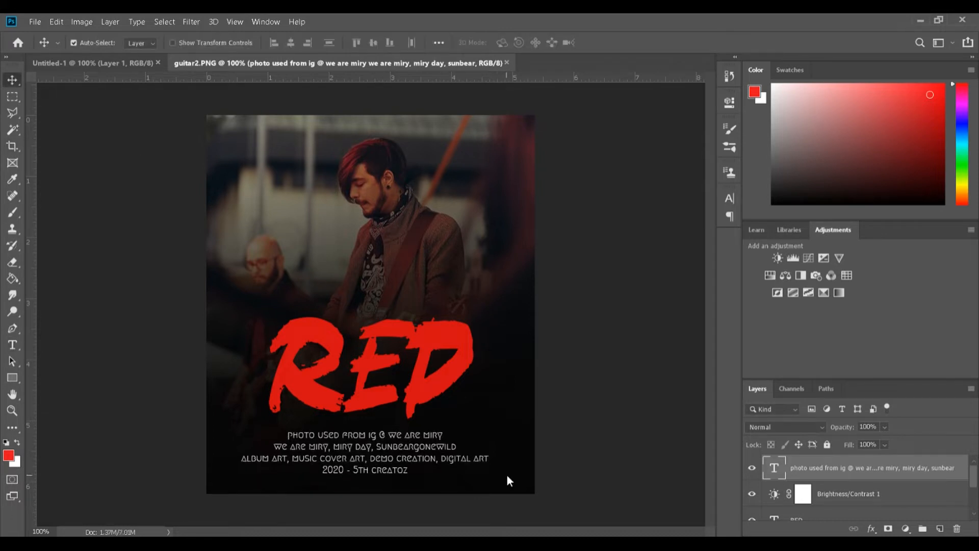
{"action": "key", "text": "Down"}
{"action": "key", "text": "Down"}
{"action": "key", "text": "Down"}
{"action": "key", "text": "Down"}
- Nudge the RED title down slightly so it sits closer to the credit text
{"action": "left_click", "coordinate": [287, 387]}
{"action": "key", "text": "Down"}
{"action": "key", "text": "Down"}
{"action": "key", "text": "Down"}
{"action": "key", "text": "Down"}
{"action": "key", "text": "Down"}
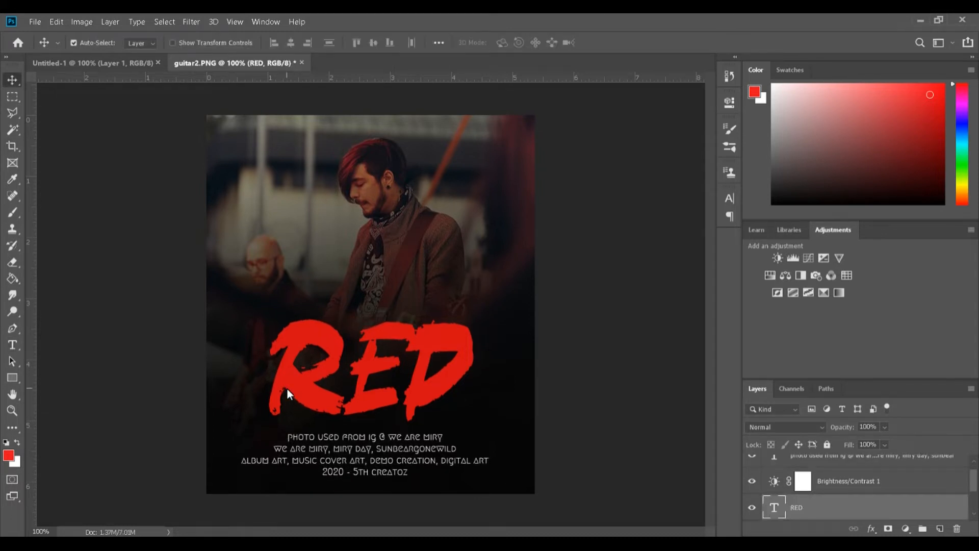
{"action": "key", "text": "Down"}
{"action": "key", "text": "Down"}
{"action": "key", "text": "Down"}
{"action": "key", "text": "Down"}
{"action": "key", "text": "Down"}
{"action": "key", "text": "Down"}
{"action": "key", "text": "Down"}
{"action": "key", "text": "Down"}
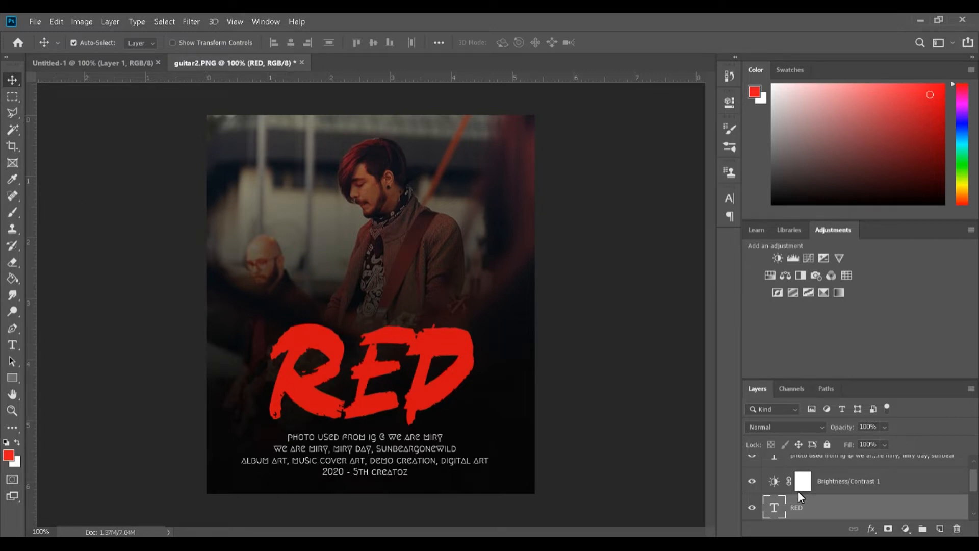
- Make Layer 1 active and draw a rectangular selection just inside the poster's edges
{"action": "scroll", "coordinate": [801, 496], "scroll_direction": "down", "scroll_amount": 4}
{"action": "left_click", "coordinate": [810, 506]}
{"action": "scroll", "coordinate": [808, 505], "scroll_direction": "up", "scroll_amount": 5}
{"action": "left_click", "coordinate": [12, 98]}
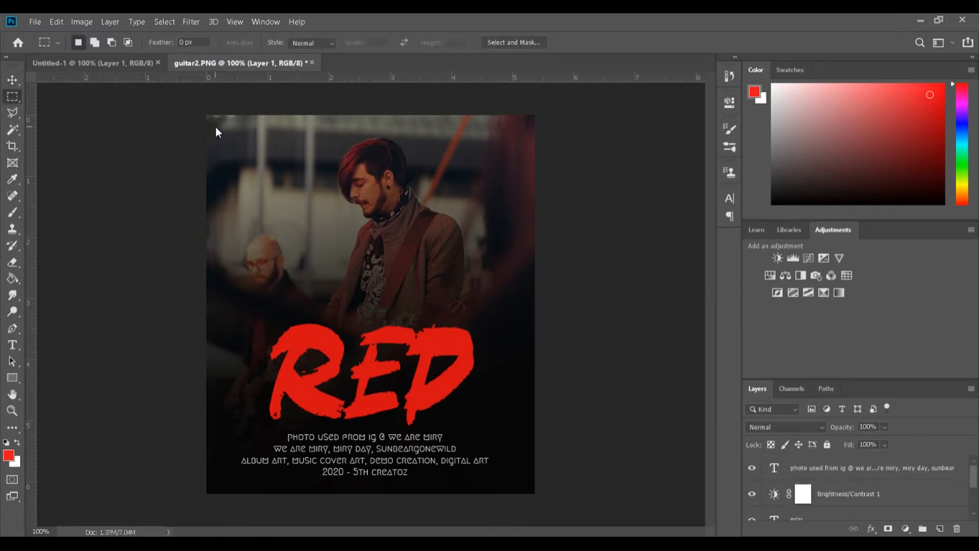
{"action": "left_click_drag", "start_coordinate": [221, 126], "coordinate": [521, 480]}
- Turn the rectangular selection into a 7-pixel-wide border selection
{"action": "left_click", "coordinate": [164, 22]}
{"action": "mouse_move", "coordinate": [255, 193]}
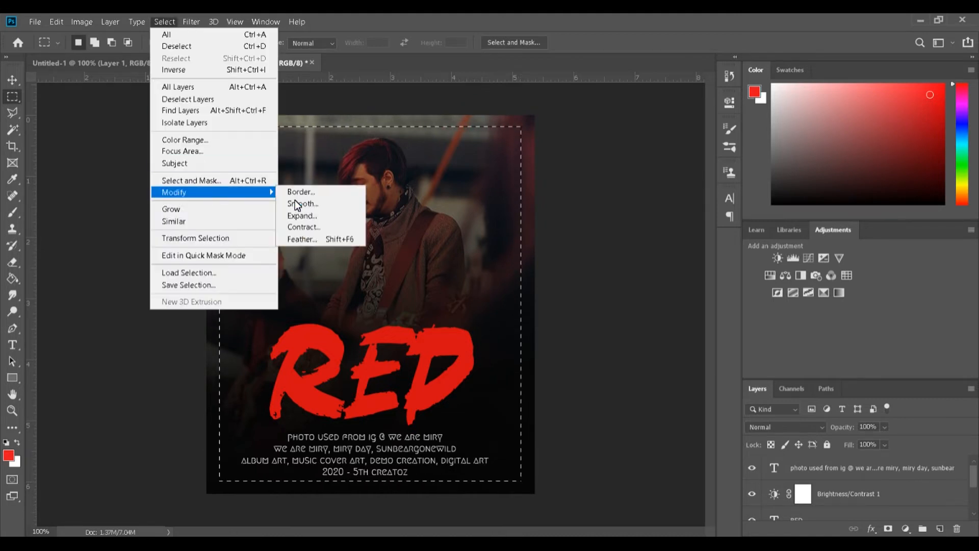
{"action": "left_click", "coordinate": [301, 192]}
{"action": "type", "text": "7"}
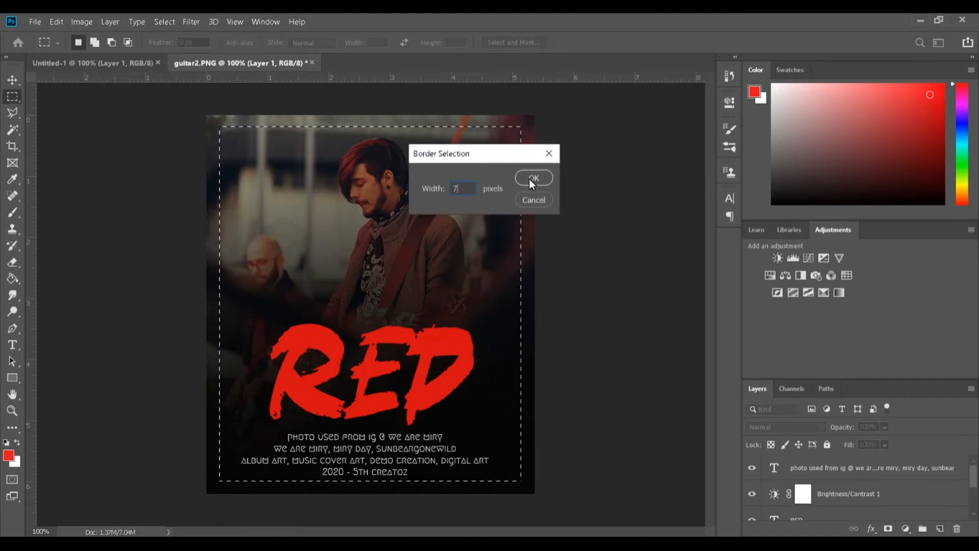
{"action": "left_click", "coordinate": [531, 178]}
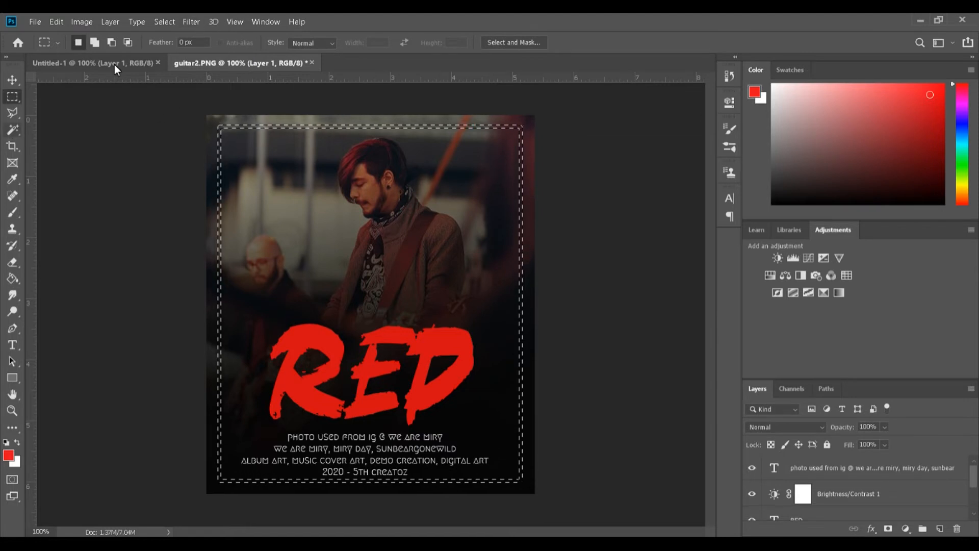
- Smooth the border selection around the poster
{"action": "left_click", "coordinate": [165, 21]}
{"action": "mouse_move", "coordinate": [204, 193]}
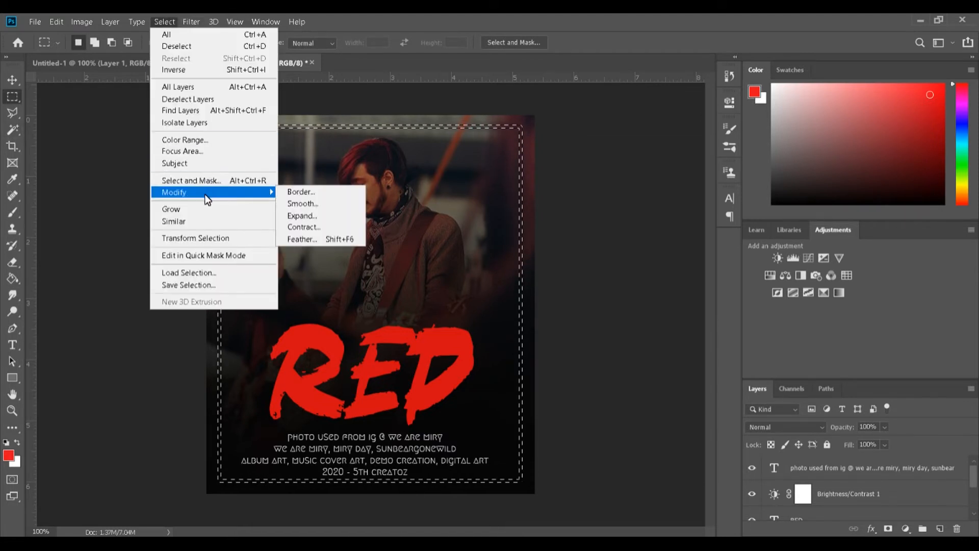
{"action": "left_click", "coordinate": [318, 204]}
{"action": "left_click", "coordinate": [531, 178]}
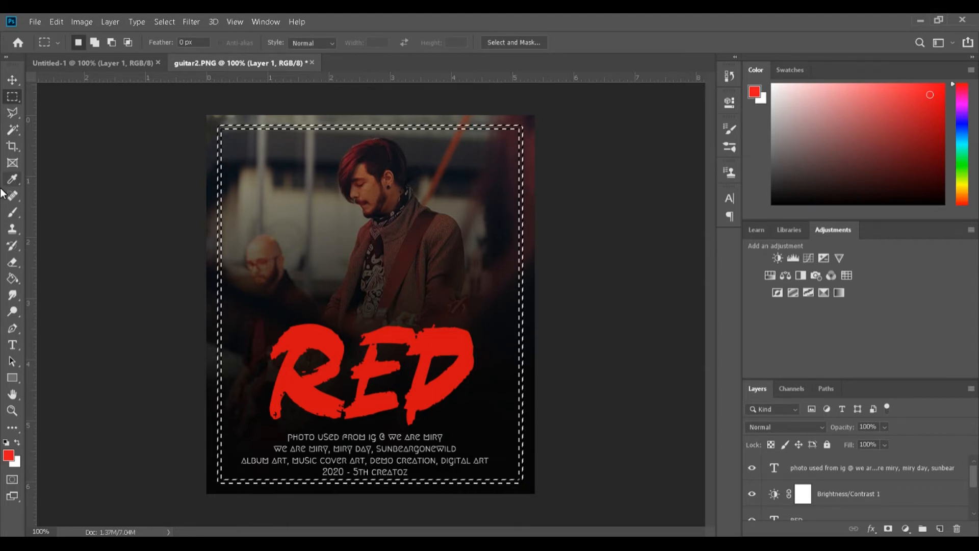
- Set up the Brush tool with a white foreground colour and reduce its size to 90
{"action": "left_click", "coordinate": [12, 212]}
{"action": "left_click", "coordinate": [774, 87]}
{"action": "left_click", "coordinate": [93, 43]}
{"action": "left_click", "coordinate": [93, 43]}
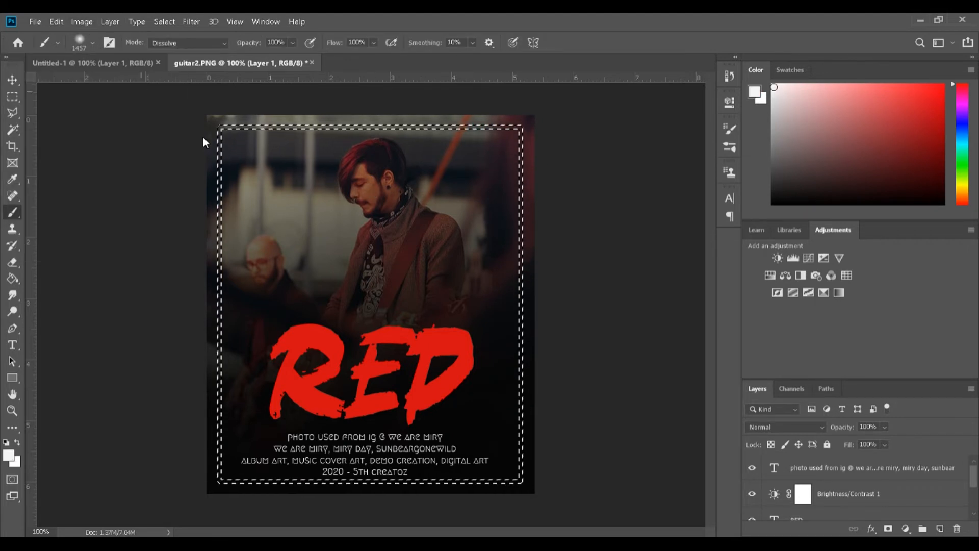
{"action": "key", "text": "bracketleft"}
{"action": "key", "text": "bracketleft"}
{"action": "key", "text": "bracketleft"}
{"action": "key", "text": "bracketleft"}
{"action": "key", "text": "bracketleft"}
{"action": "key", "text": "bracketleft"}
{"action": "key", "text": "bracketleft"}
{"action": "key", "text": "bracketleft"}
{"action": "key", "text": "bracketleft"}
{"action": "key", "text": "bracketleft"}
{"action": "key", "text": "bracketleft"}
{"action": "key", "text": "bracketleft"}
{"action": "key", "text": "bracketleft"}
{"action": "key", "text": "bracketleft"}
{"action": "key", "text": "bracketleft"}
{"action": "key", "text": "bracketleft"}
{"action": "key", "text": "bracketleft"}
{"action": "key", "text": "bracketleft"}
{"action": "key", "text": "bracketleft"}
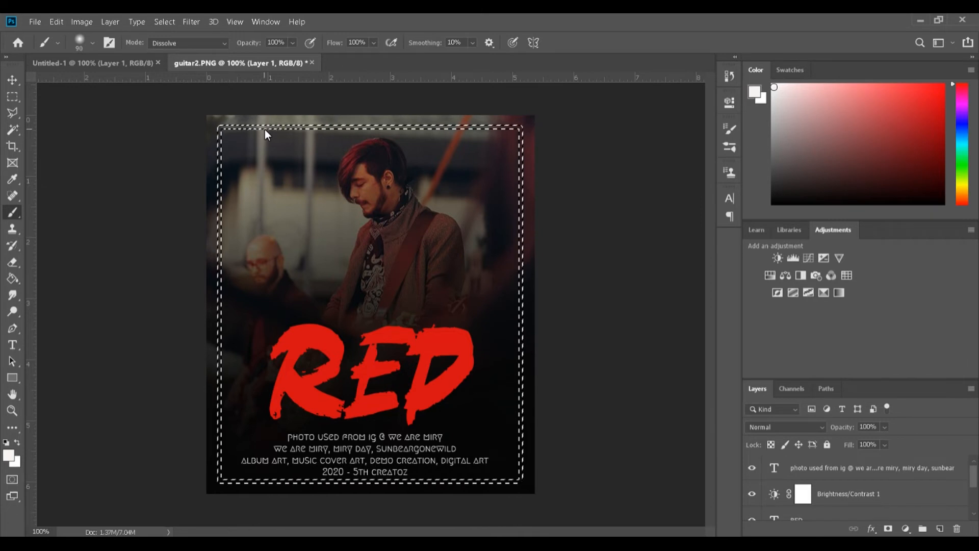
- Try applying the Border modification again to the existing frame selection
{"action": "scroll", "coordinate": [816, 475], "scroll_direction": "down", "scroll_amount": 3}
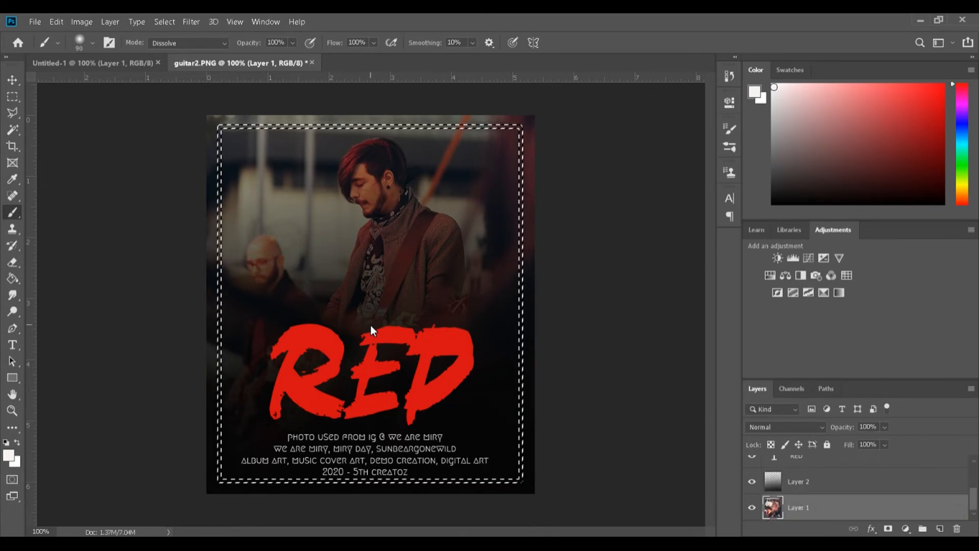
{"action": "left_click", "coordinate": [164, 22]}
{"action": "mouse_move", "coordinate": [180, 192]}
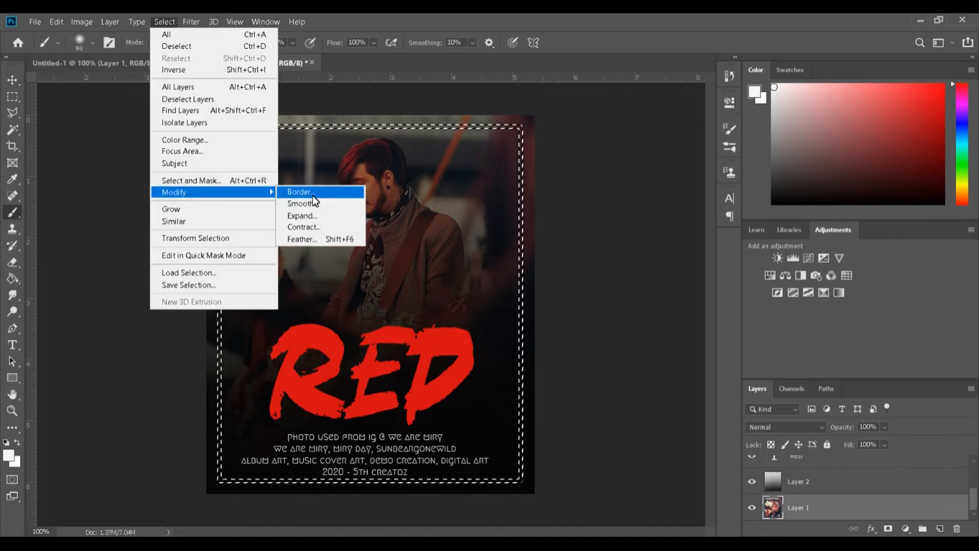
{"action": "left_click", "coordinate": [314, 196]}
{"action": "left_click", "coordinate": [535, 175]}
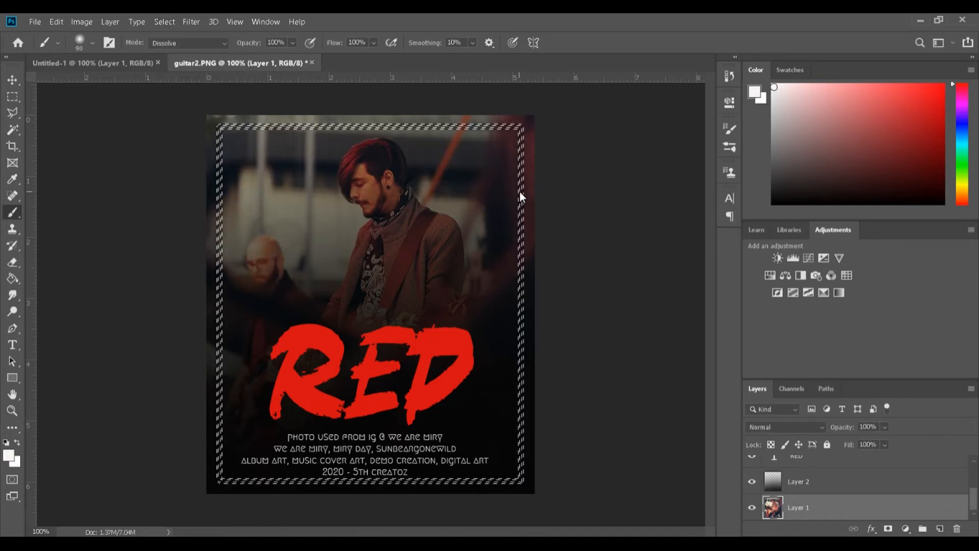
- Try painting the frame selection white with the brush on a new layer above Layer 1
{"action": "left_click", "coordinate": [940, 529]}
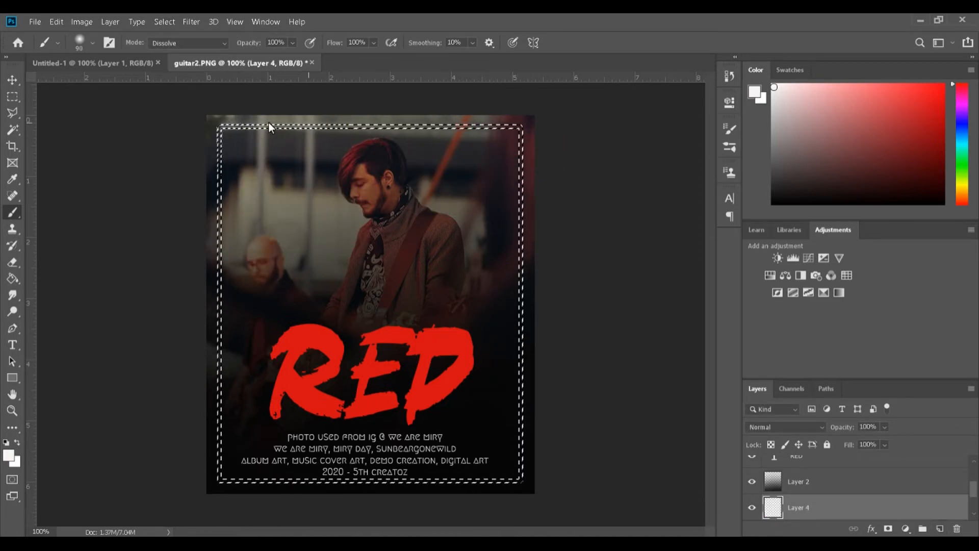
{"action": "mouse_move", "coordinate": [281, 124]}
{"action": "left_mouse_down"}
{"action": "mouse_move", "coordinate": [532, 121]}
{"action": "mouse_move", "coordinate": [509, 519]}
{"action": "left_mouse_up"}
{"action": "mouse_move", "coordinate": [383, 479]}
{"action": "left_mouse_down"}
{"action": "mouse_move", "coordinate": [223, 242]}
{"action": "mouse_move", "coordinate": [219, 193]}
{"action": "left_mouse_up"}
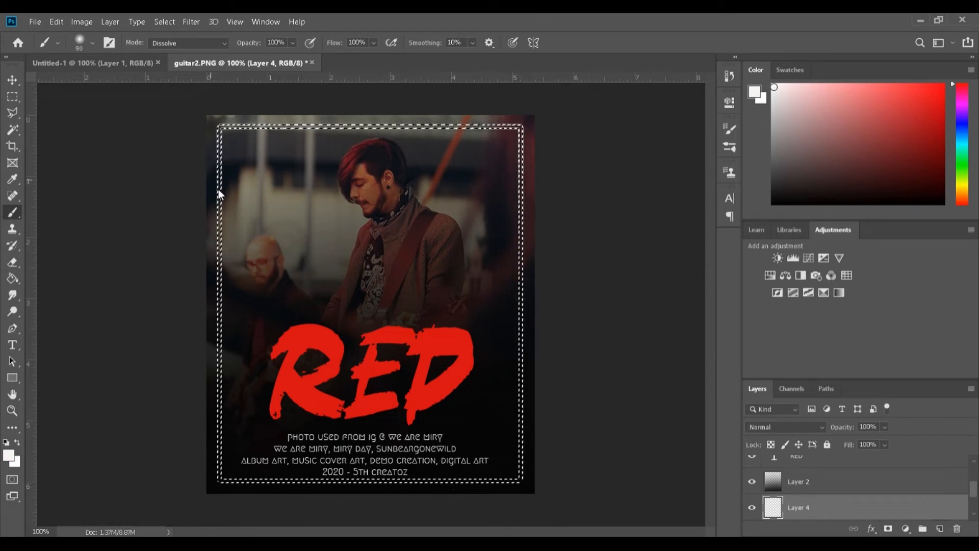
{"action": "mouse_move", "coordinate": [220, 357]}
{"action": "left_mouse_down"}
{"action": "mouse_move", "coordinate": [222, 447]}
{"action": "mouse_move", "coordinate": [520, 467]}
{"action": "mouse_move", "coordinate": [512, 136]}
{"action": "left_mouse_up"}
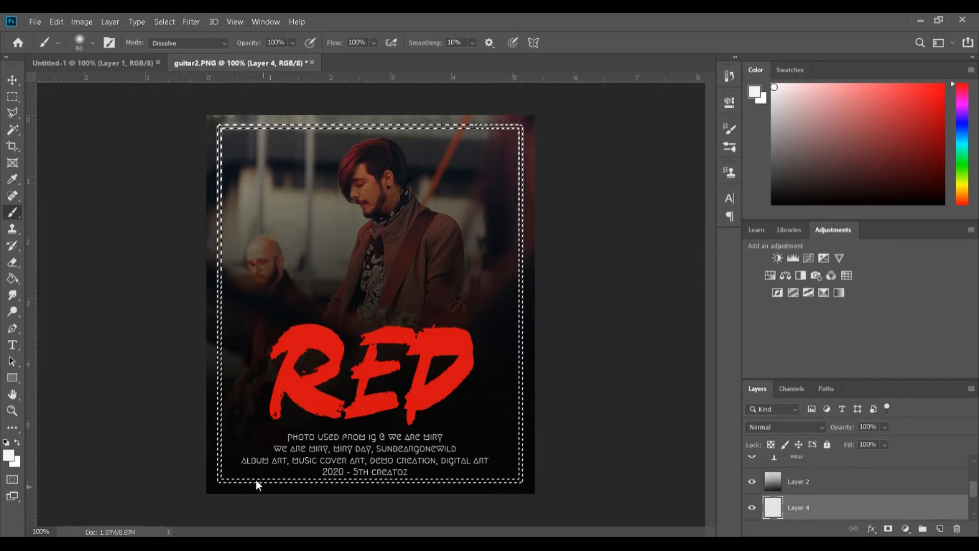
- Drop the frame selection to check the painted white border, and restore the selection
{"action": "left_click", "coordinate": [12, 129]}
{"action": "right_click", "coordinate": [323, 202]}
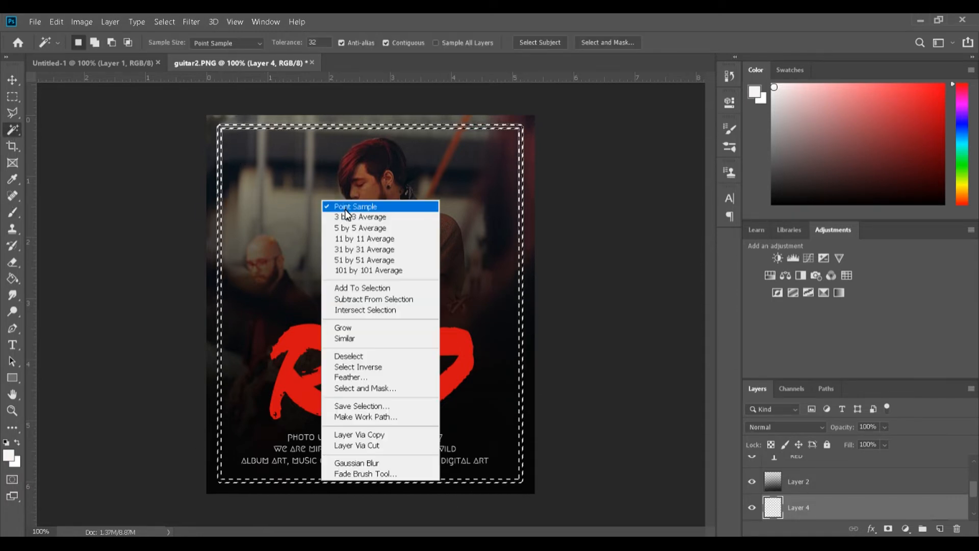
{"action": "left_click", "coordinate": [280, 206]}
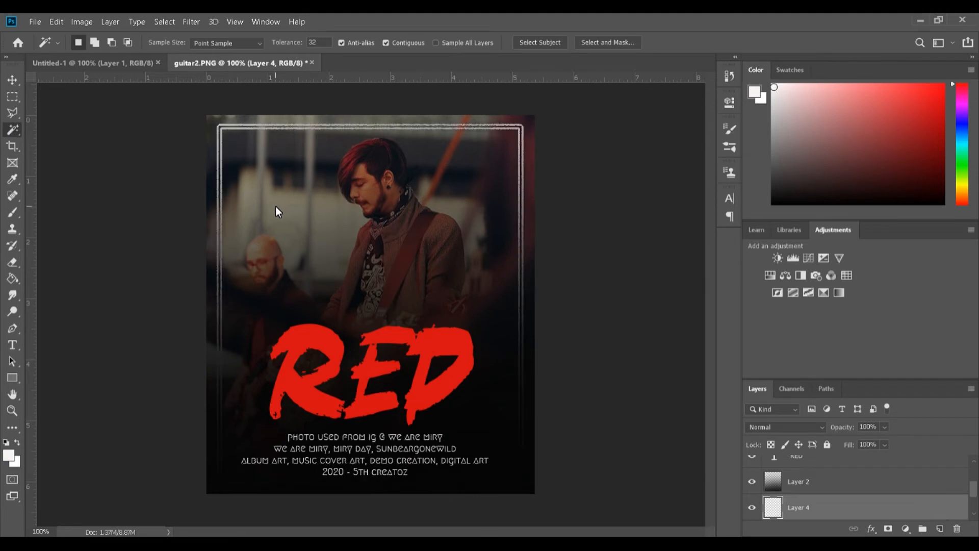
{"action": "left_click", "coordinate": [274, 207]}
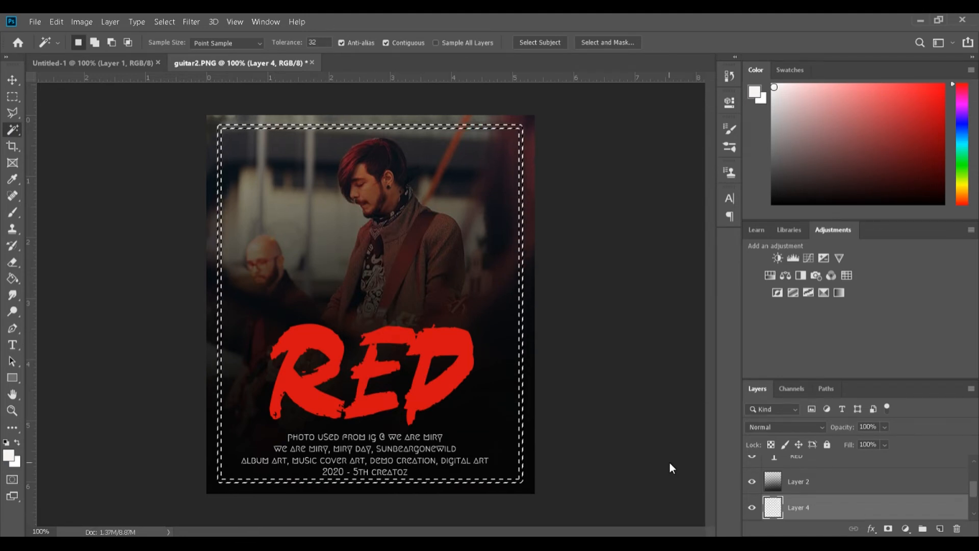
- Delete Layer 4, which holds the painted frame
{"action": "right_click", "coordinate": [799, 509]}
{"action": "left_click", "coordinate": [788, 512]}
{"action": "right_click", "coordinate": [789, 511]}
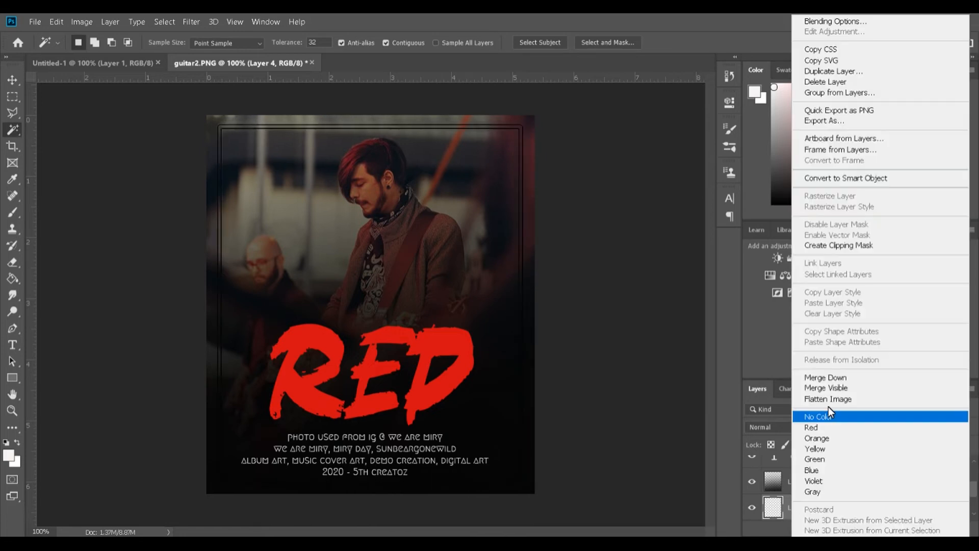
{"action": "left_click", "coordinate": [816, 80]}
{"action": "left_click", "coordinate": [459, 226]}
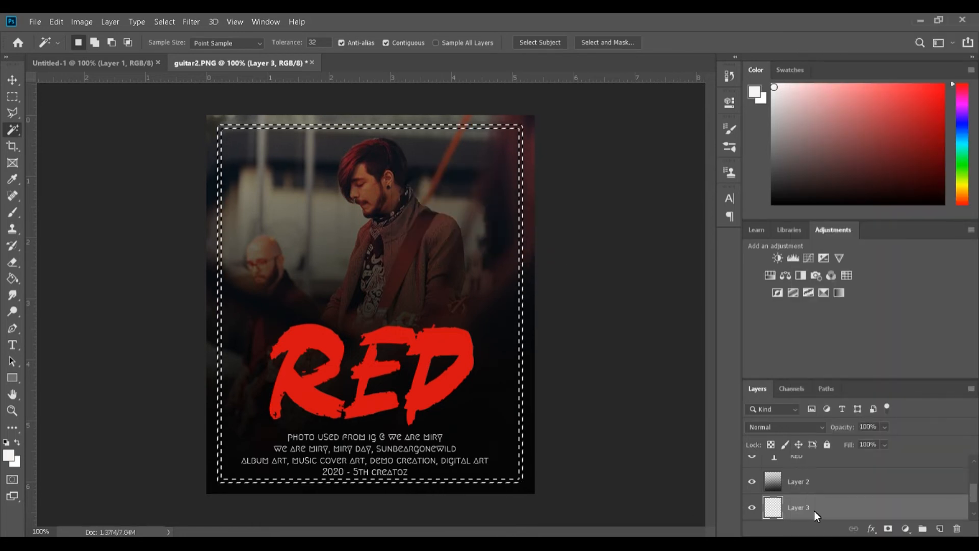
- Drop the existing frame selection and replace Layer 3 with a new empty layer above Layer 1
{"action": "left_click", "coordinate": [13, 113]}
{"action": "right_click", "coordinate": [291, 194]}
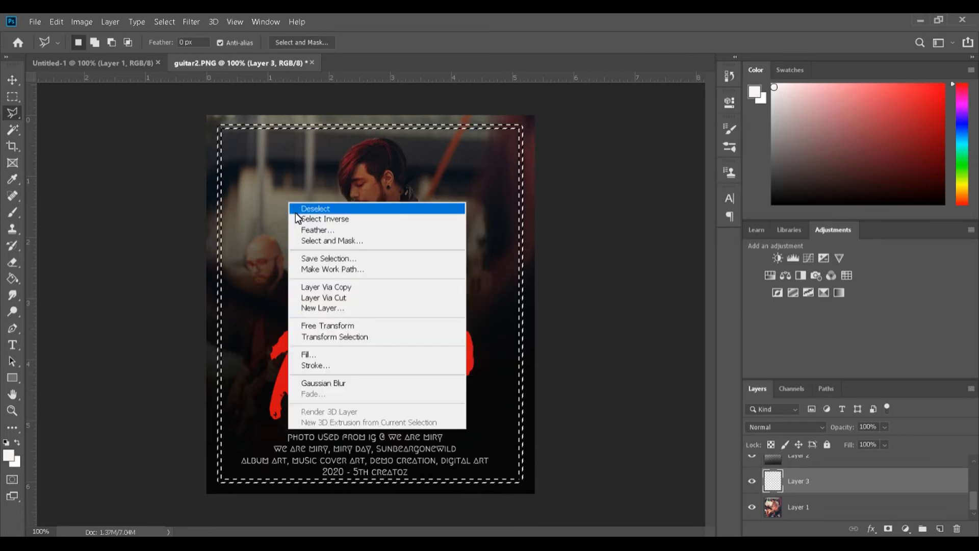
{"action": "left_click", "coordinate": [298, 212]}
{"action": "scroll", "coordinate": [799, 491], "scroll_direction": "up", "scroll_amount": 3}
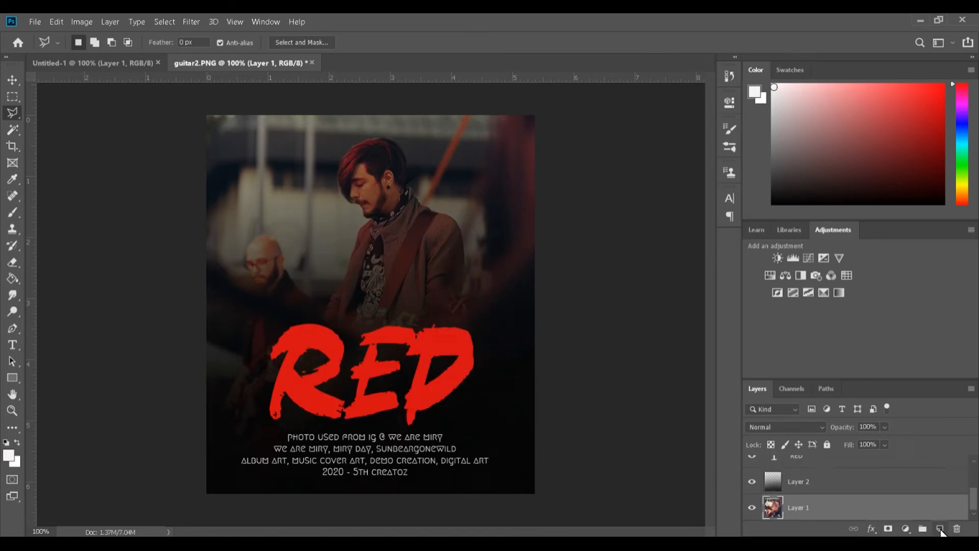
- Draw a rectangular selection just inside the poster edges and convert it into a border selection
{"action": "left_click", "coordinate": [12, 96]}
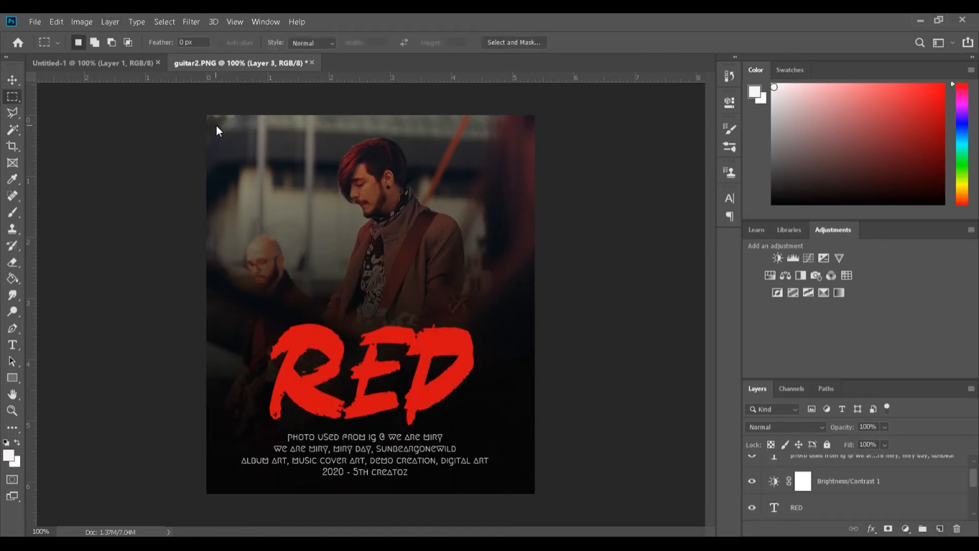
{"action": "left_click_drag", "start_coordinate": [219, 127], "coordinate": [521, 483]}
{"action": "left_click_drag", "start_coordinate": [522, 481], "coordinate": [521, 481]}
{"action": "left_click", "coordinate": [169, 20]}
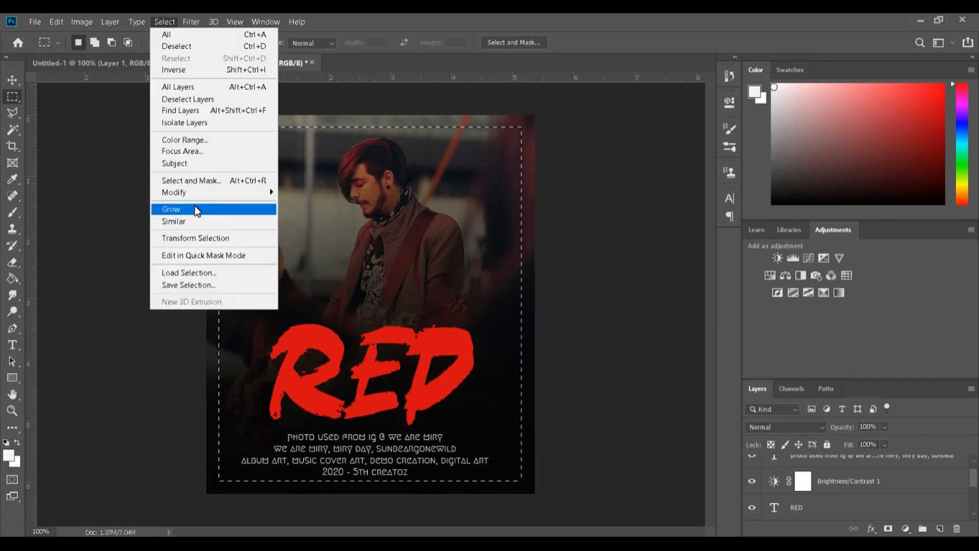
{"action": "mouse_move", "coordinate": [214, 193]}
{"action": "left_click", "coordinate": [323, 217]}
{"action": "left_click", "coordinate": [528, 174]}
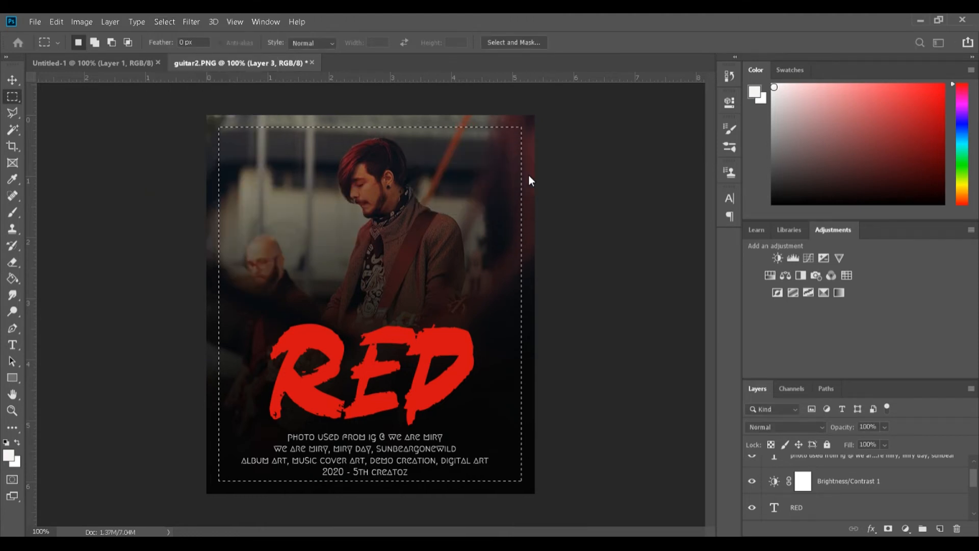
{"action": "scroll", "coordinate": [813, 471], "scroll_direction": "down", "scroll_amount": 3}
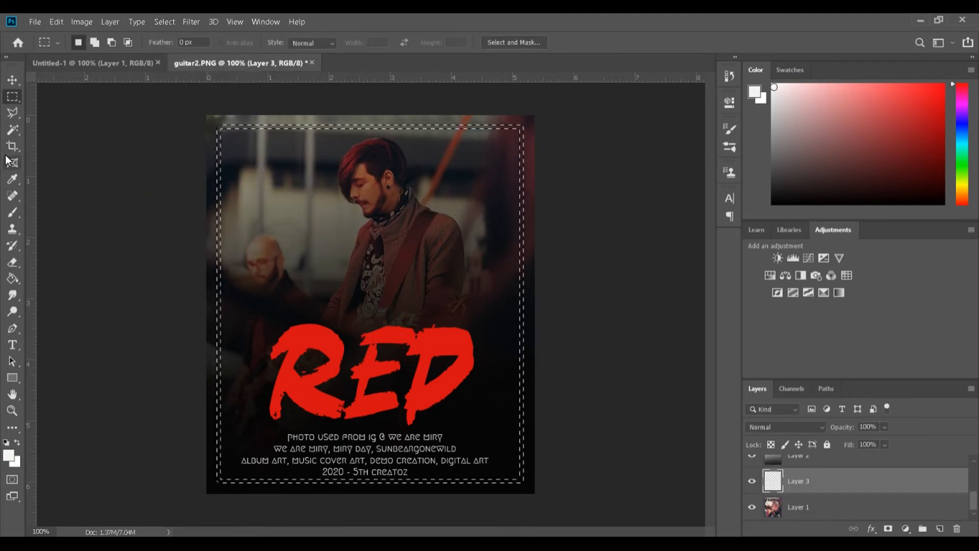
{"action": "right_click", "coordinate": [219, 200]}
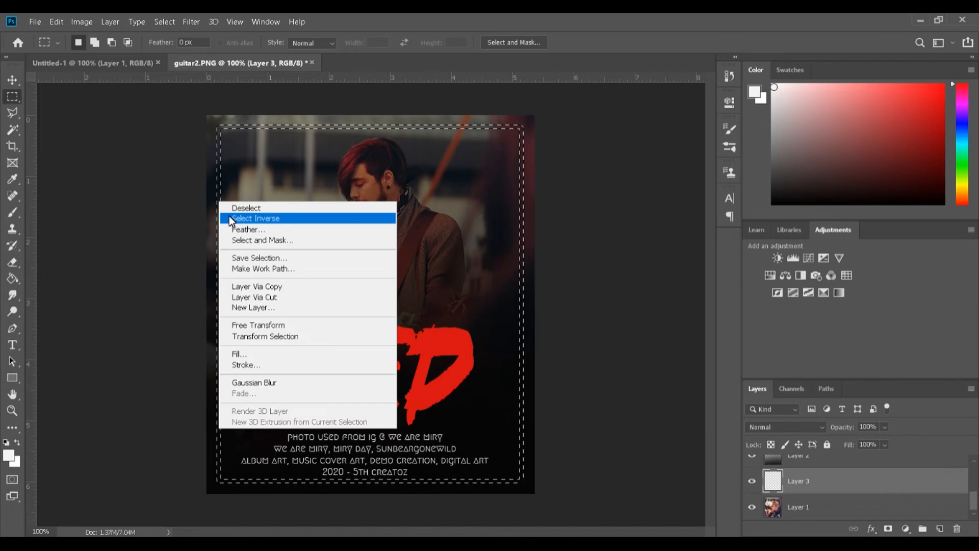
{"action": "left_click", "coordinate": [240, 241]}
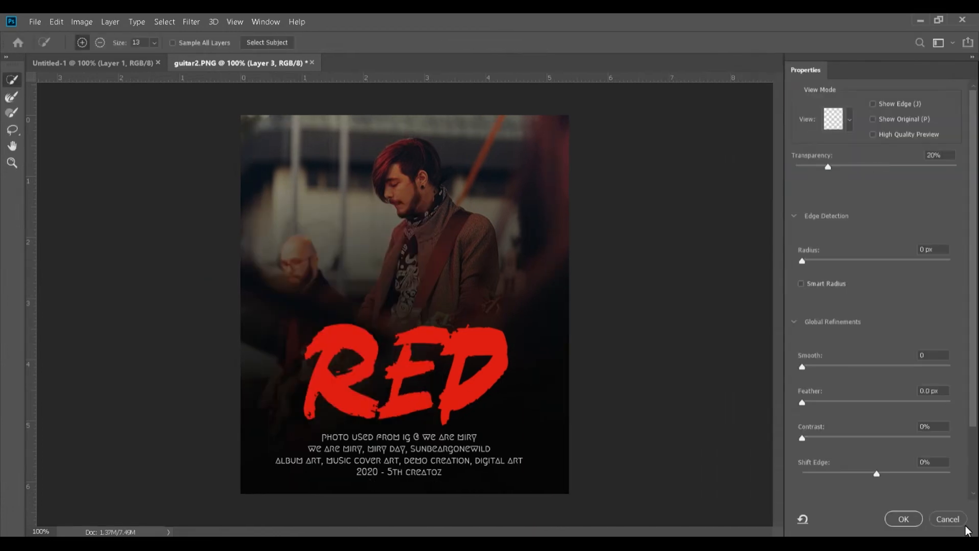
{"action": "left_click", "coordinate": [941, 521]}
- Paint the frame selection white on Layer 3 with a size 400 brush, and move the layer above Brightness/Contrast 1
{"action": "left_click", "coordinate": [13, 212]}
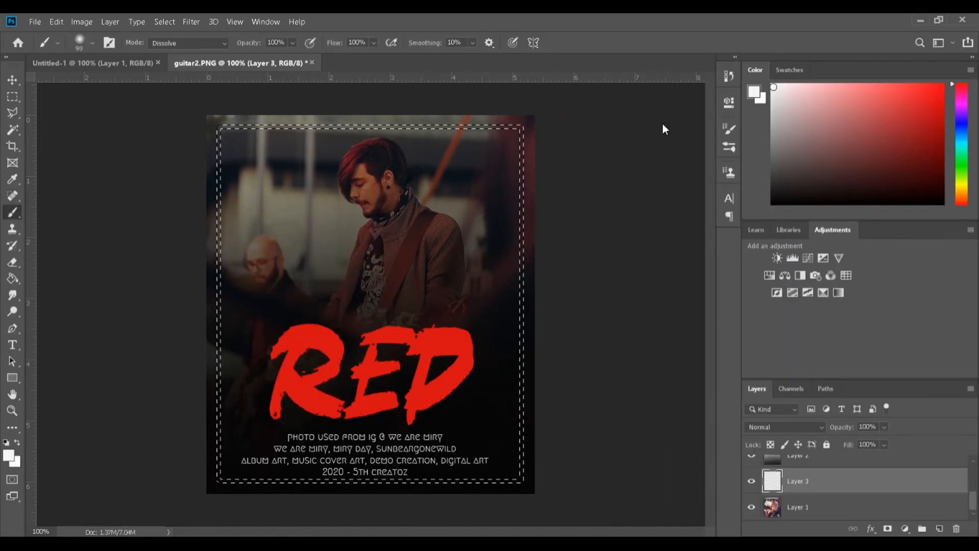
{"action": "key", "text": "bracketright"}
{"action": "key", "text": "bracketright"}
{"action": "key", "text": "bracketright"}
{"action": "key", "text": "bracketright"}
{"action": "key", "text": "bracketright"}
{"action": "key", "text": "bracketright"}
{"action": "key", "text": "bracketright"}
{"action": "key", "text": "bracketright"}
{"action": "mouse_move", "coordinate": [222, 178]}
{"action": "left_mouse_down"}
{"action": "mouse_move", "coordinate": [216, 232]}
{"action": "mouse_move", "coordinate": [236, 429]}
{"action": "mouse_move", "coordinate": [225, 421]}
{"action": "mouse_move", "coordinate": [245, 446]}
{"action": "mouse_move", "coordinate": [427, 492]}
{"action": "mouse_move", "coordinate": [531, 475]}
{"action": "mouse_move", "coordinate": [535, 192]}
{"action": "mouse_move", "coordinate": [366, 148]}
{"action": "mouse_move", "coordinate": [222, 326]}
{"action": "left_mouse_up"}
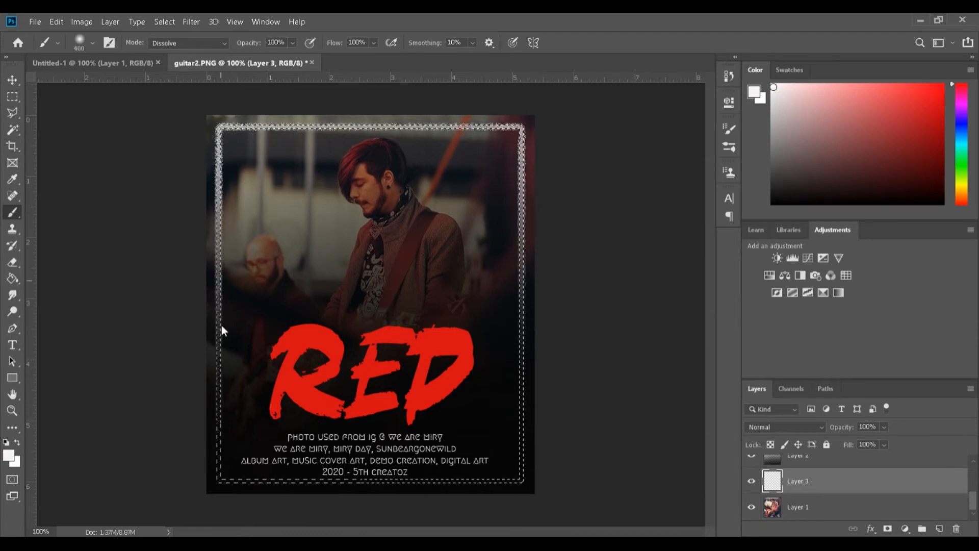
{"action": "left_click_drag", "start_coordinate": [853, 474], "coordinate": [827, 458]}
{"action": "mouse_move", "coordinate": [248, 203]}
{"action": "left_mouse_down"}
{"action": "mouse_move", "coordinate": [512, 444]}
{"action": "mouse_move", "coordinate": [304, 137]}
{"action": "mouse_move", "coordinate": [499, 136]}
{"action": "mouse_move", "coordinate": [242, 416]}
{"action": "left_mouse_up"}
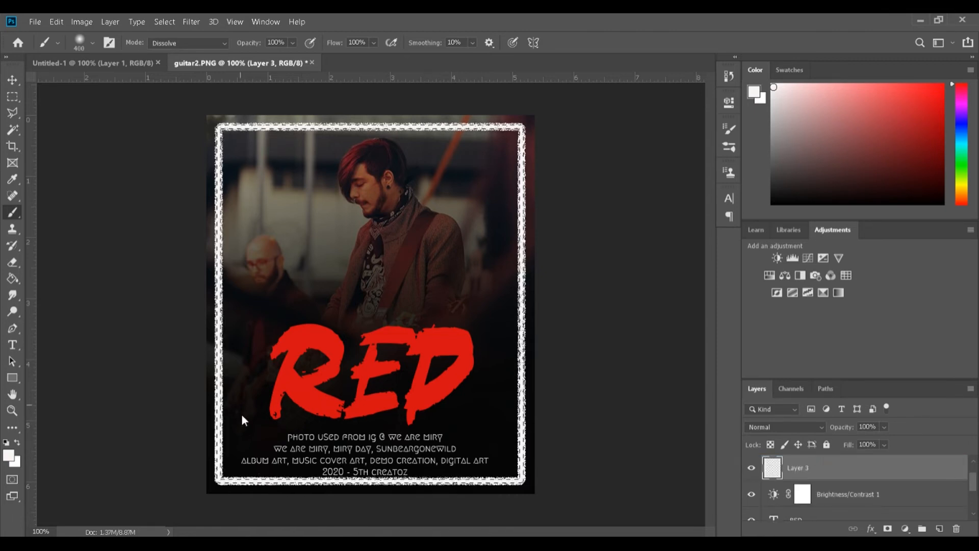
- Drop the frame selection and set the blend mode of Layer 3 to Soft Light
{"action": "left_click", "coordinate": [12, 113]}
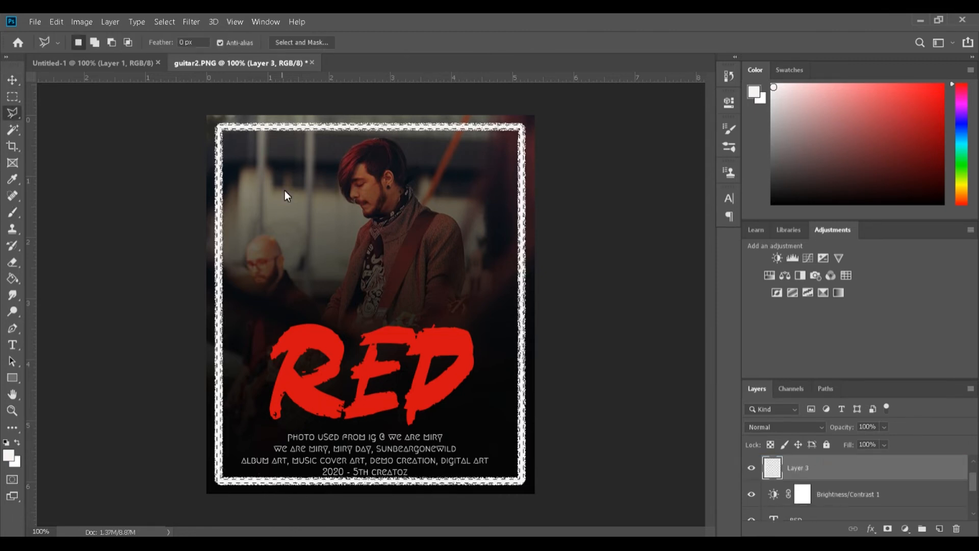
{"action": "key", "text": "ctrl+d"}
{"action": "left_click", "coordinate": [790, 427]}
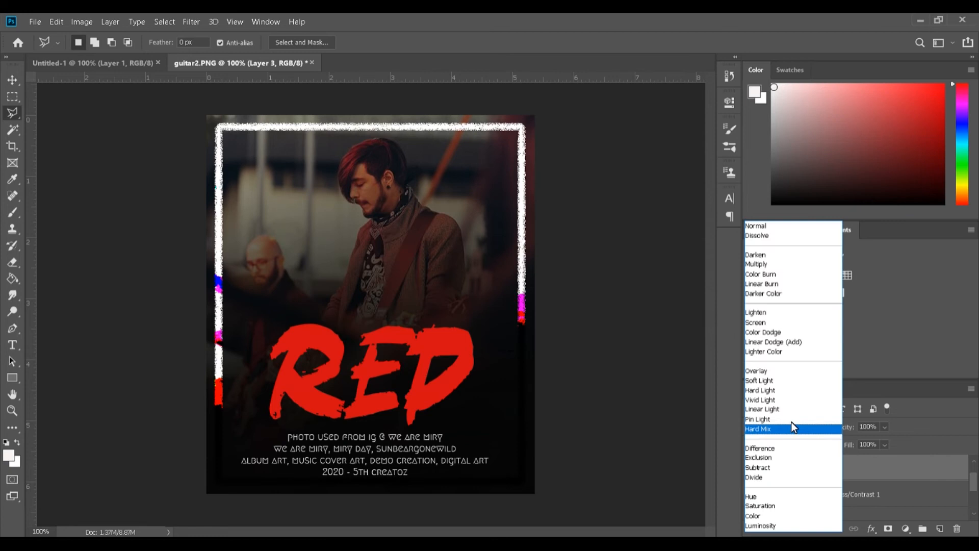
{"action": "left_click", "coordinate": [789, 380]}
{"action": "key", "text": "v"}
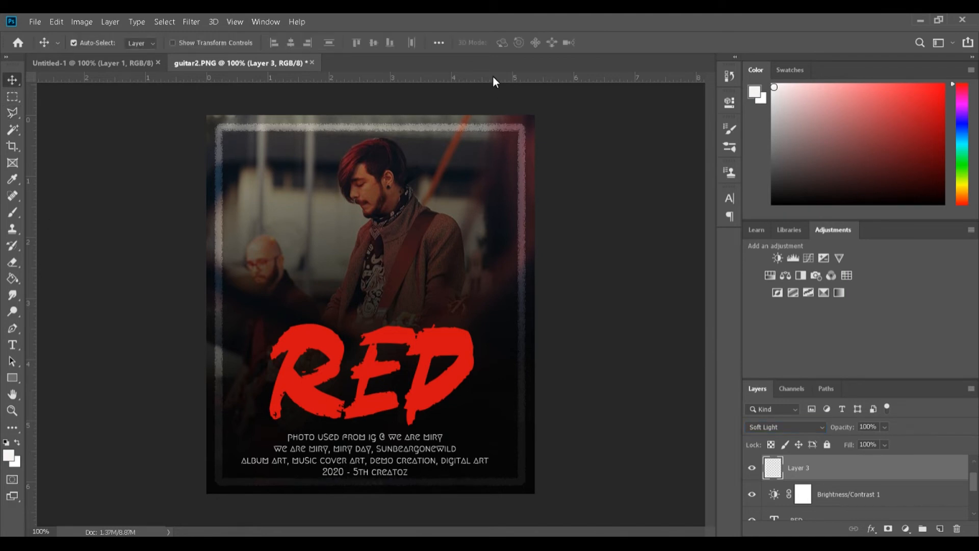
- Open the logo PNG from the COVER folder and bring its artwork into the guitar2 poster, accepting the depth conversion
{"action": "left_click", "coordinate": [35, 22]}
{"action": "left_click", "coordinate": [41, 46]}
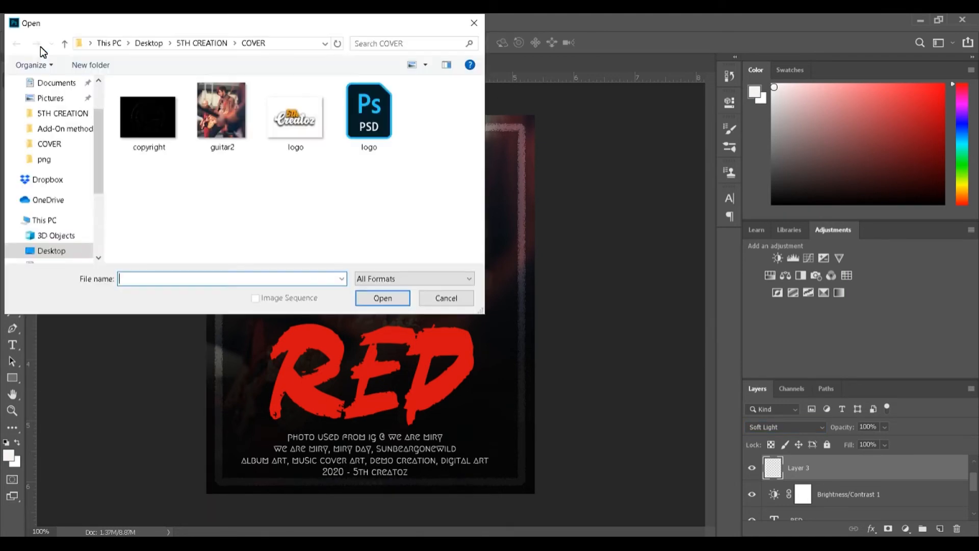
{"action": "left_click", "coordinate": [296, 112]}
{"action": "left_click", "coordinate": [383, 298]}
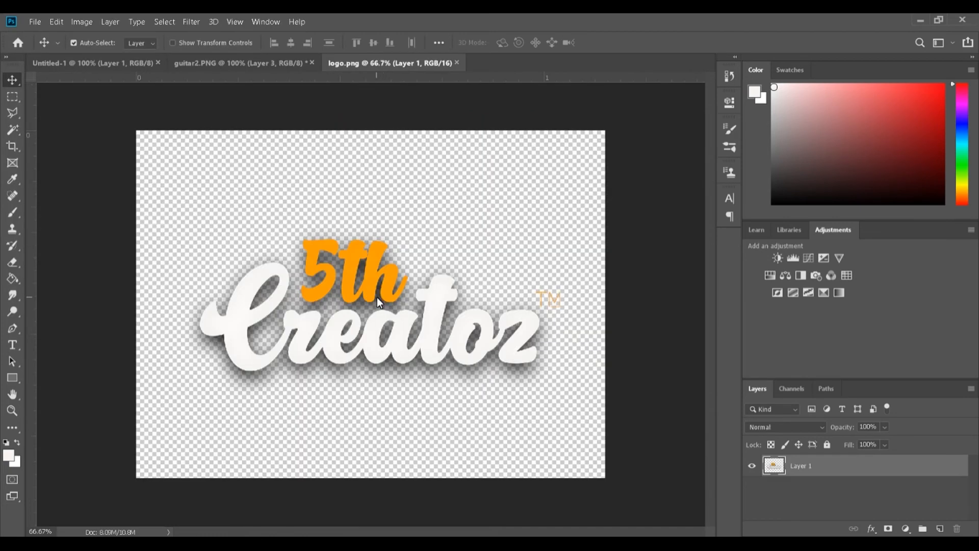
{"action": "left_click_drag", "start_coordinate": [377, 297], "coordinate": [306, 173]}
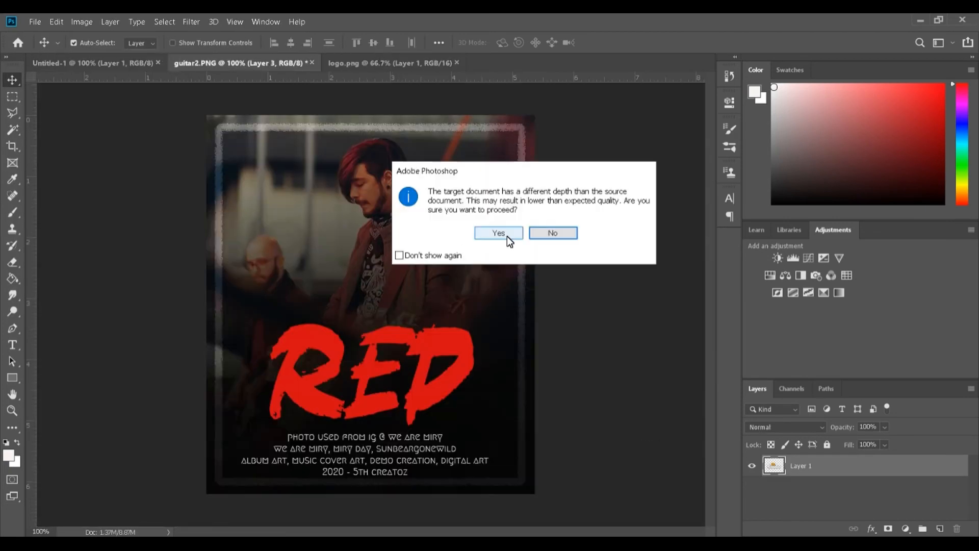
{"action": "left_click", "coordinate": [498, 233]}
- Scale the 5th Creatoz logo to 8.14% and place it inside the frame's upper-left corner
{"action": "key", "text": "ctrl+t"}
{"action": "left_click_drag", "start_coordinate": [590, 376], "coordinate": [253, 143]}
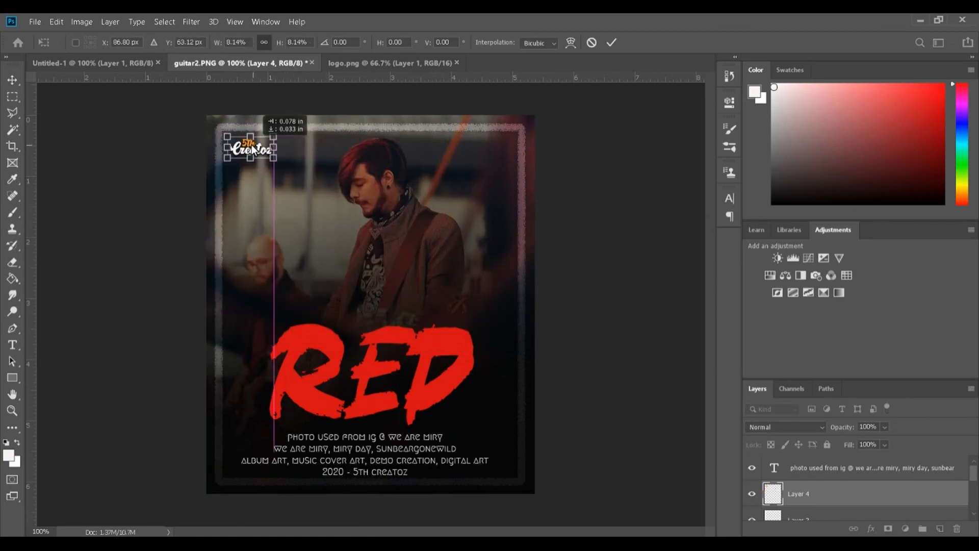
{"action": "left_click", "coordinate": [611, 42]}
{"action": "key", "text": "Right"}
{"action": "key", "text": "Up"}
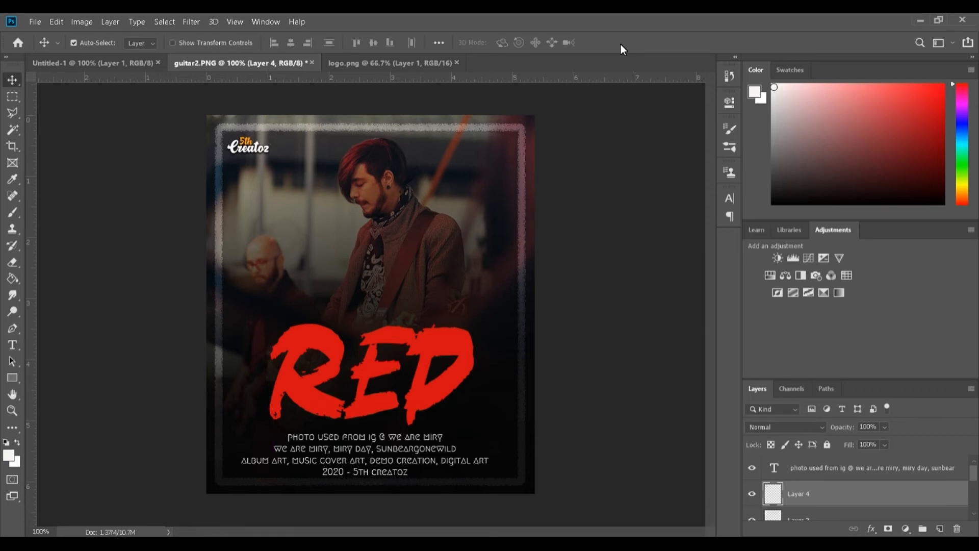
{"action": "key", "text": "Right"}
- Open the copyright image and bring its symbol into the guitar2 poster, accepting the depth conversion
{"action": "key", "text": "ctrl+o"}
{"action": "left_click", "coordinate": [159, 143]}
{"action": "left_click", "coordinate": [372, 296]}
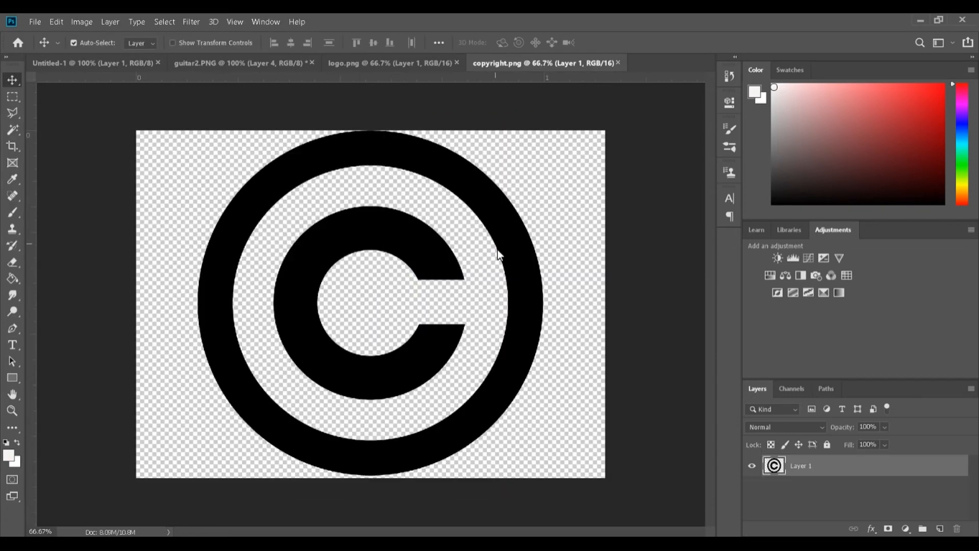
{"action": "left_click_drag", "start_coordinate": [498, 249], "coordinate": [494, 153]}
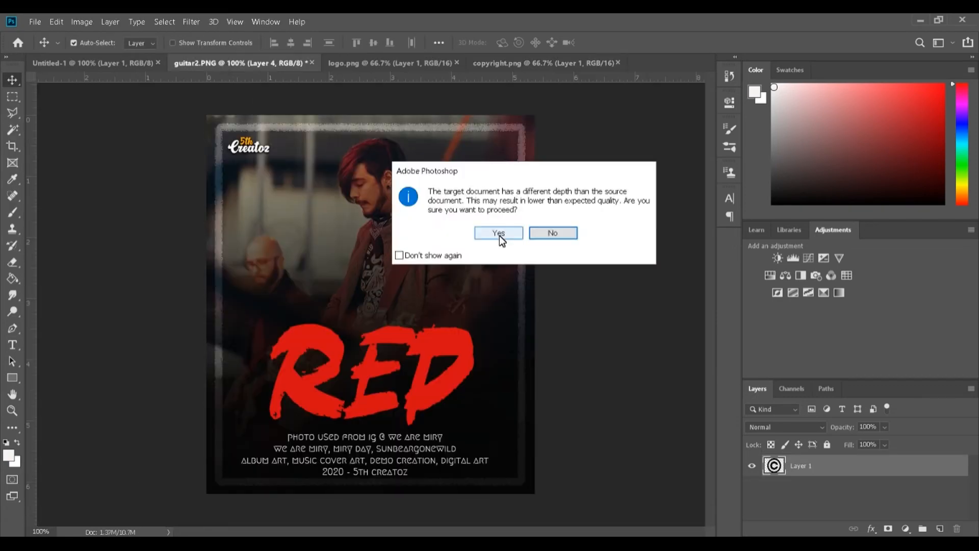
{"action": "left_click", "coordinate": [499, 232]}
- Scale the copyright symbol to 12.89% and place it beside the guitarist's shoulder
{"action": "key", "text": "ctrl+t"}
{"action": "left_click_drag", "start_coordinate": [233, 407], "coordinate": [500, 169]}
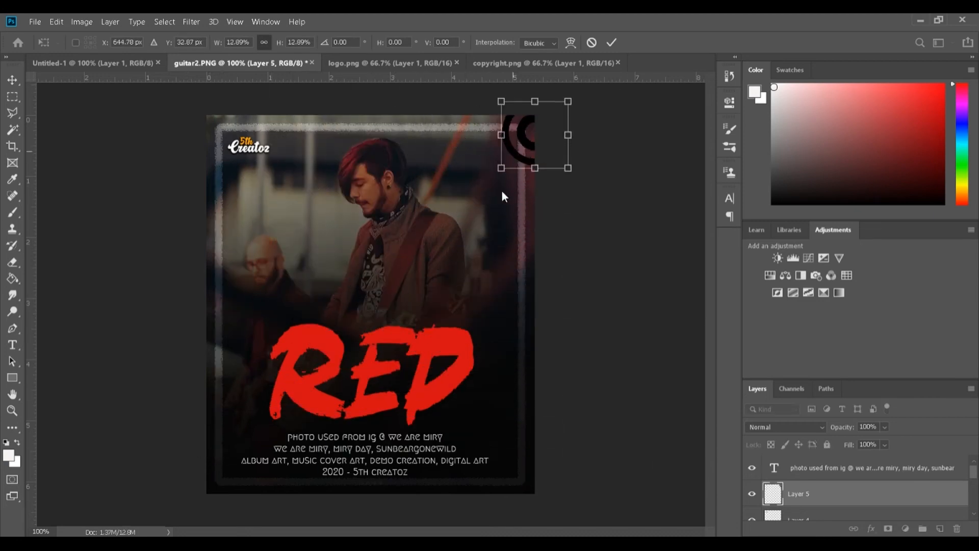
{"action": "left_click_drag", "start_coordinate": [544, 125], "coordinate": [479, 195]}
{"action": "left_click", "coordinate": [612, 43]}
- Fill the black copyright symbol with white using the Paint Bucket
{"action": "left_click", "coordinate": [13, 277]}
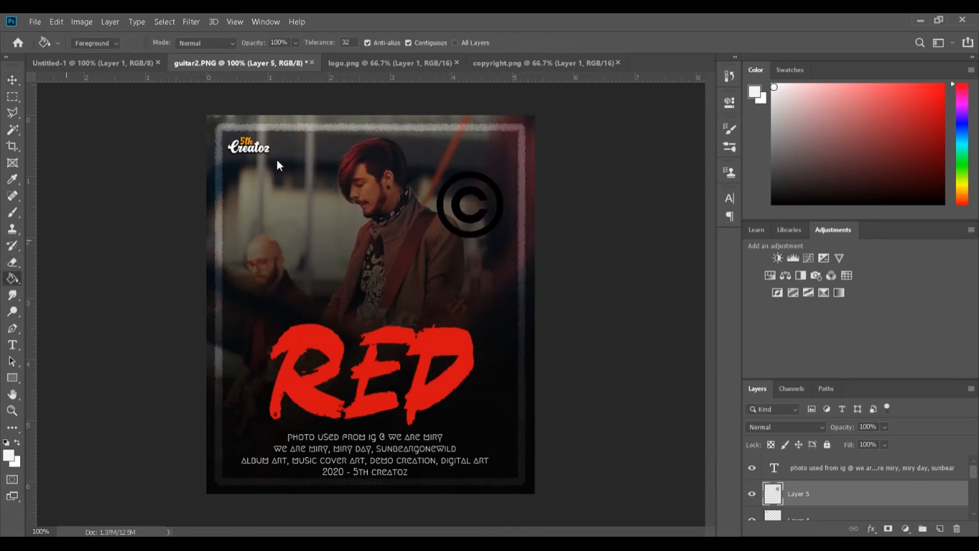
{"action": "left_click", "coordinate": [456, 209]}
{"action": "key", "text": "v"}
- Scale the copyright symbol to 35.11%, place it inside the frame's upper-right corner, and set its layer opacity to 46%
{"action": "key", "text": "ctrl+t"}
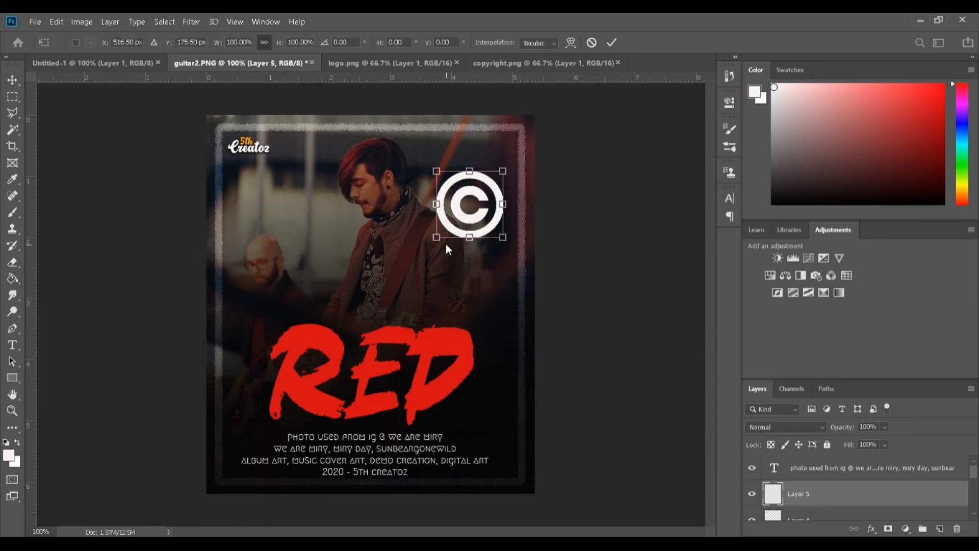
{"action": "left_click_drag", "start_coordinate": [446, 244], "coordinate": [499, 149]}
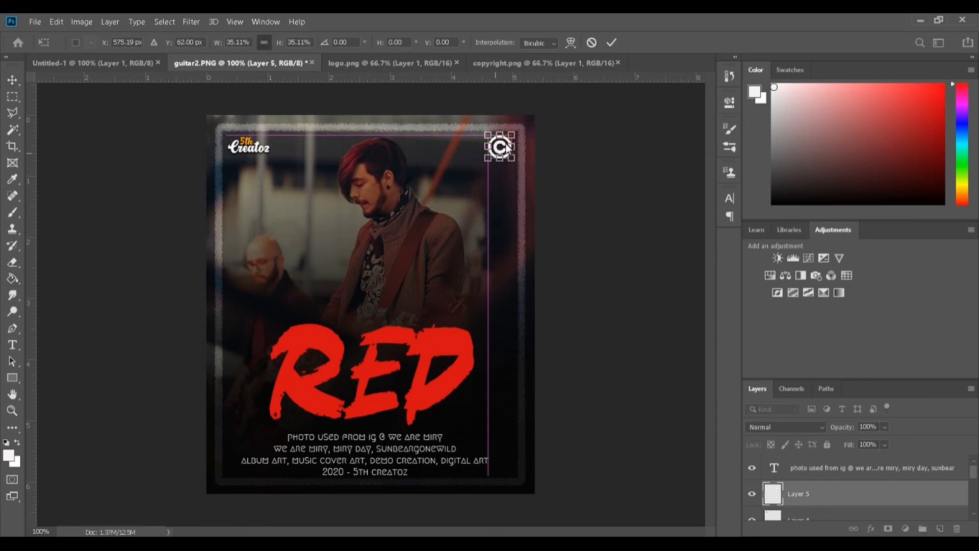
{"action": "left_click", "coordinate": [612, 40]}
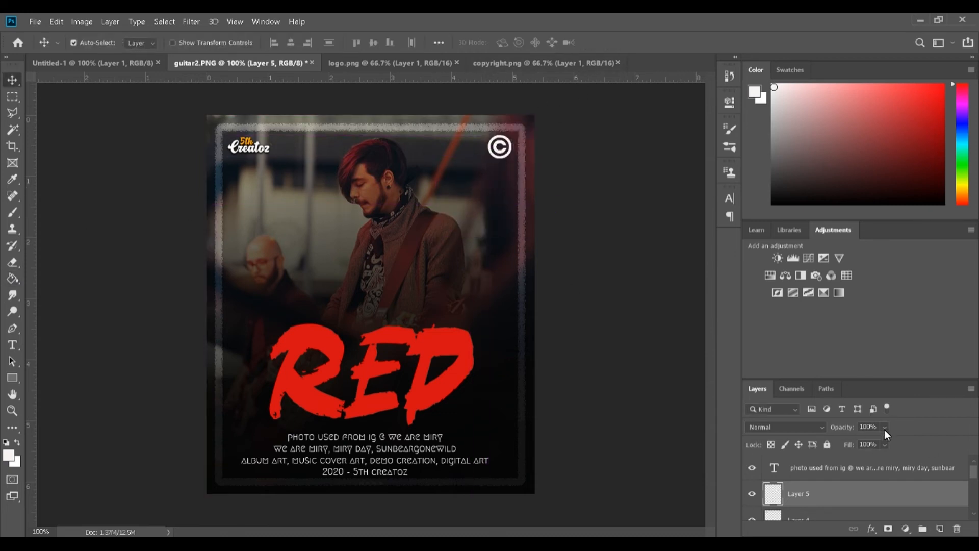
{"action": "left_click_drag", "start_coordinate": [879, 438], "coordinate": [866, 443]}
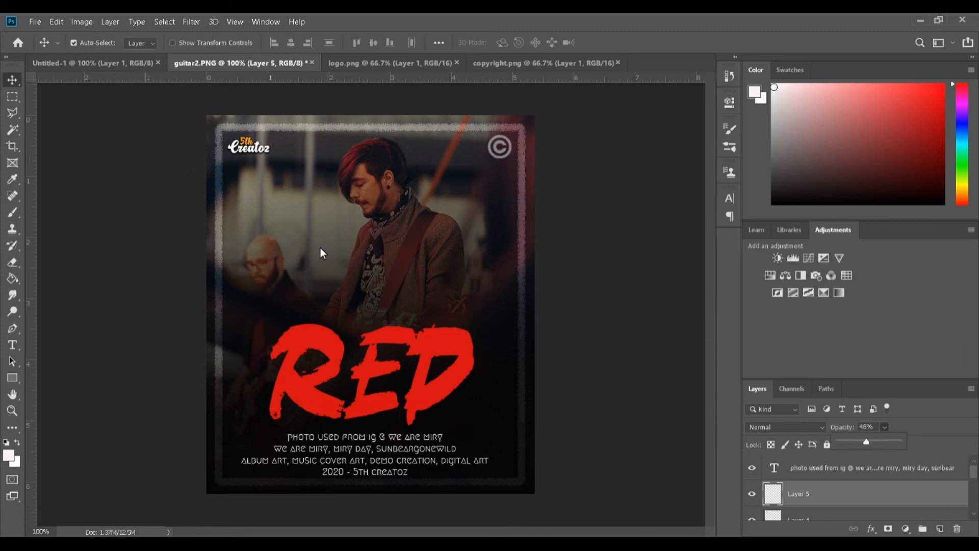
- Add the text PRESENTS below the logo in Berlin Sans FB Regular at 17 pt
{"action": "left_click", "coordinate": [10, 343]}
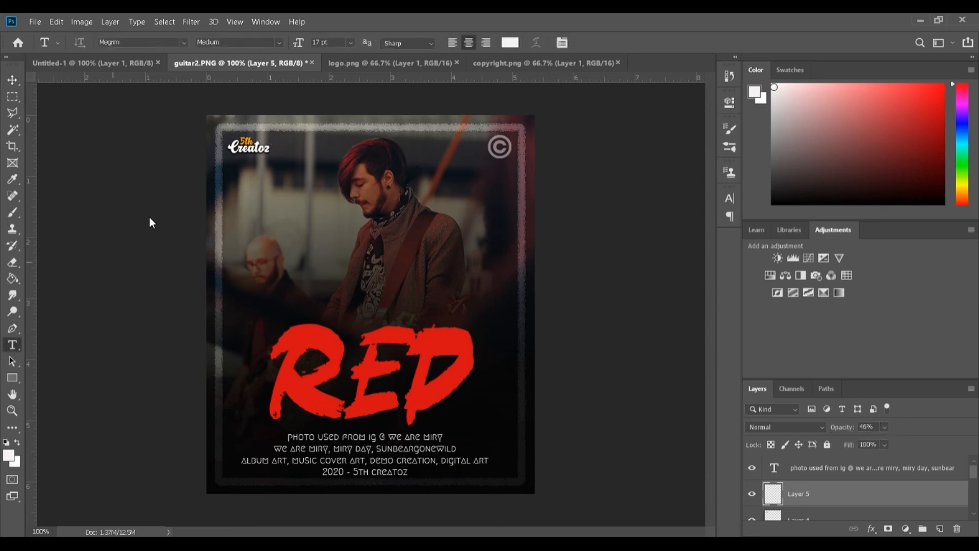
{"action": "left_click", "coordinate": [239, 188]}
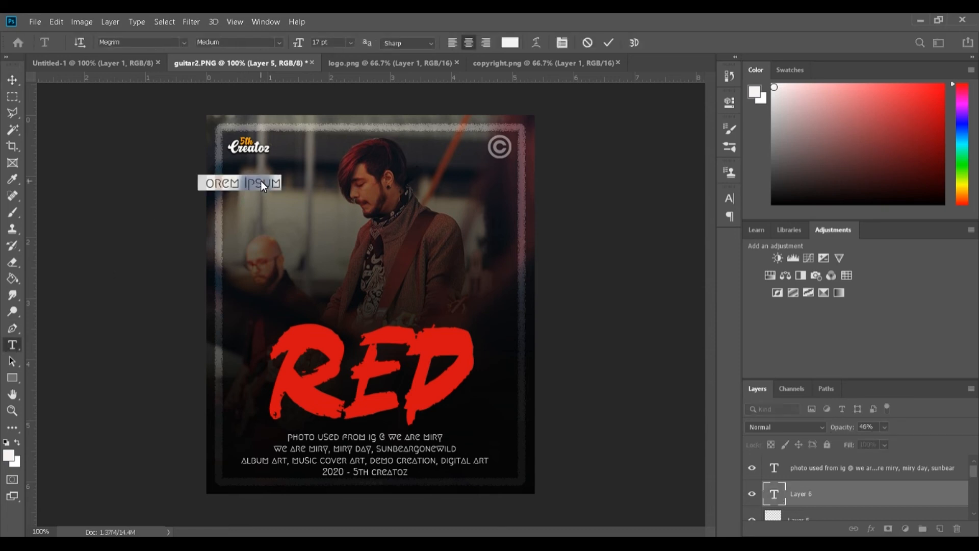
{"action": "left_click", "coordinate": [184, 42]}
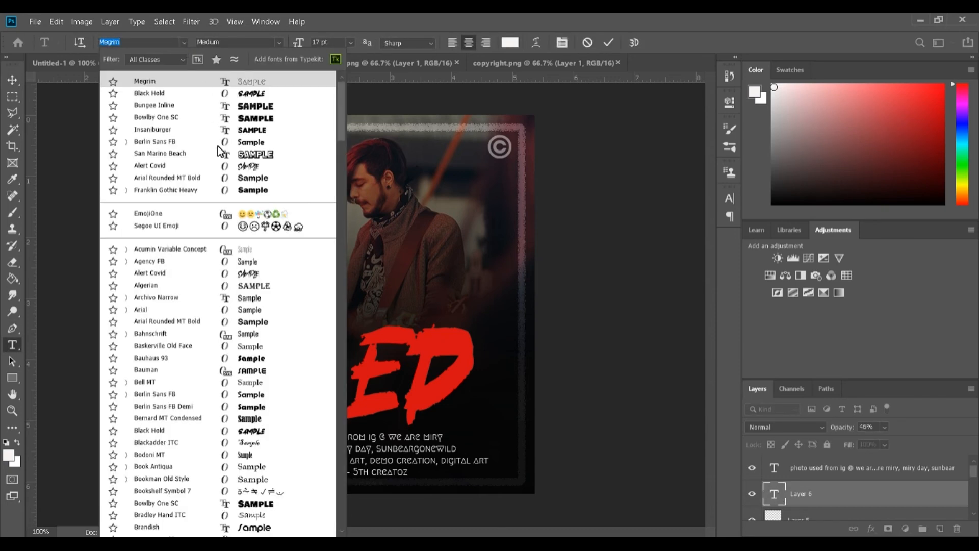
{"action": "left_click", "coordinate": [247, 143]}
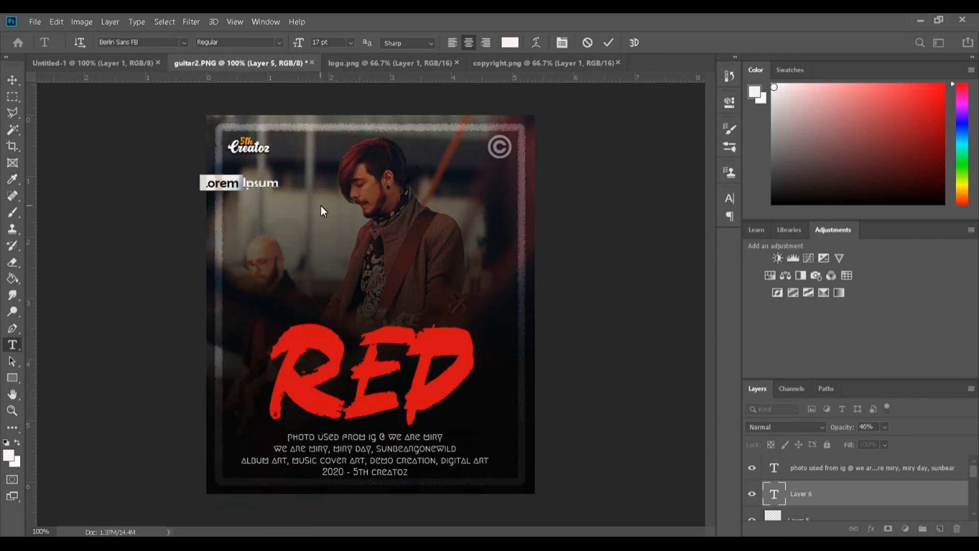
{"action": "key", "text": "BackSpace"}
{"action": "type", "text": "PRESENTS"}
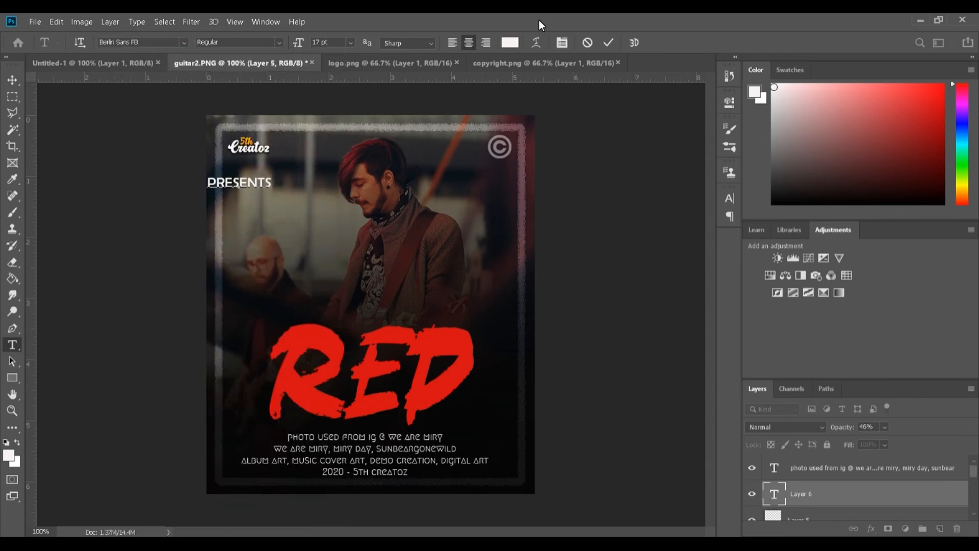
{"action": "left_click", "coordinate": [609, 42]}
- Move the PRESENTS text directly under the logo and scale it to 71.85%
{"action": "left_click_drag", "start_coordinate": [230, 184], "coordinate": [278, 170]}
{"action": "key", "text": "ctrl+t"}
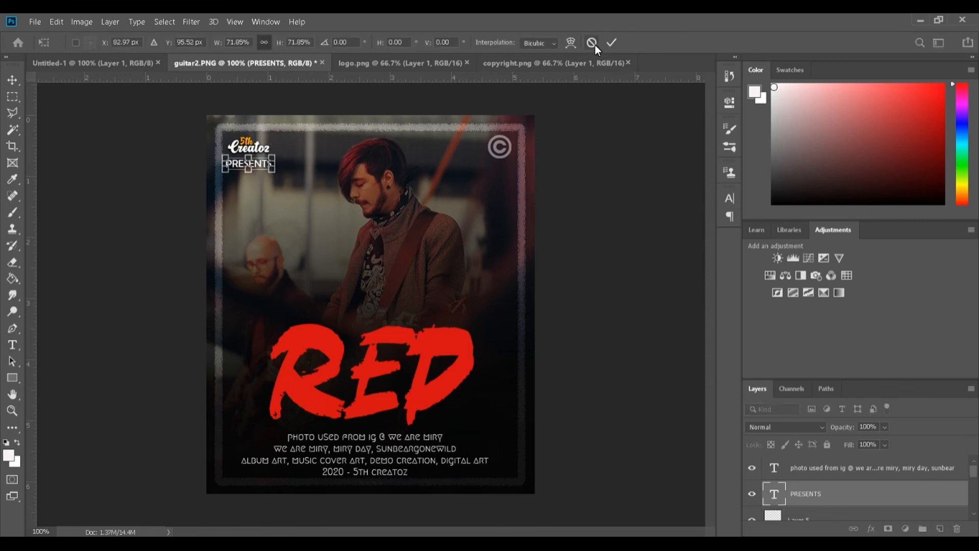
{"action": "left_click", "coordinate": [612, 42]}
{"action": "key", "text": "v"}
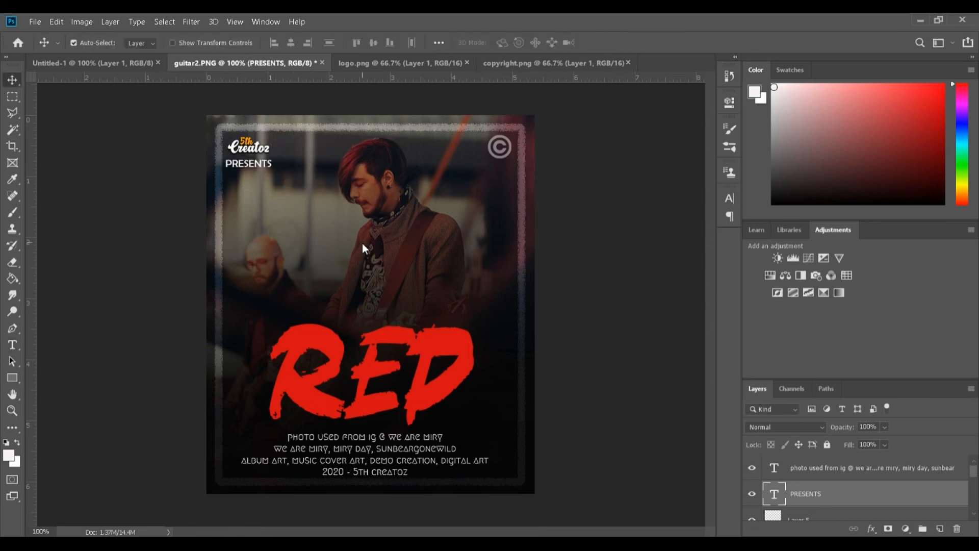
- Nudge the PRESENTS text 8 px up and 2 px right, closer to the logo
{"action": "key", "text": "Up"}
{"action": "key", "text": "Up"}
{"action": "key", "text": "Up"}
{"action": "key", "text": "Up"}
{"action": "key", "text": "Up"}
{"action": "key", "text": "Up"}
{"action": "key", "text": "Up"}
{"action": "key", "text": "Up"}
{"action": "key", "text": "Right"}
{"action": "key", "text": "Right"}
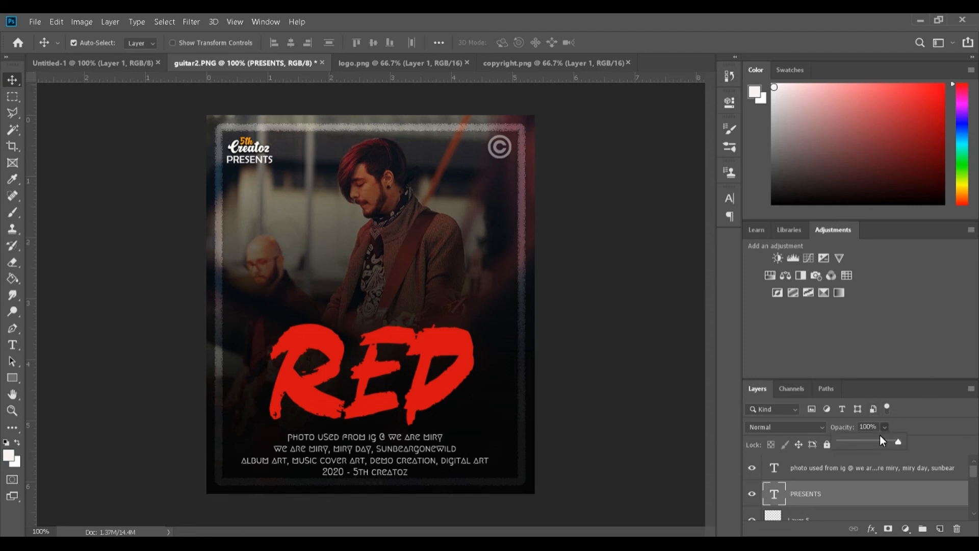
- Set the PRESENTS layer's opacity to 78% and scale the text to 85.76%
{"action": "left_click_drag", "start_coordinate": [880, 436], "coordinate": [881, 445]}
{"action": "key", "text": "ctrl+t"}
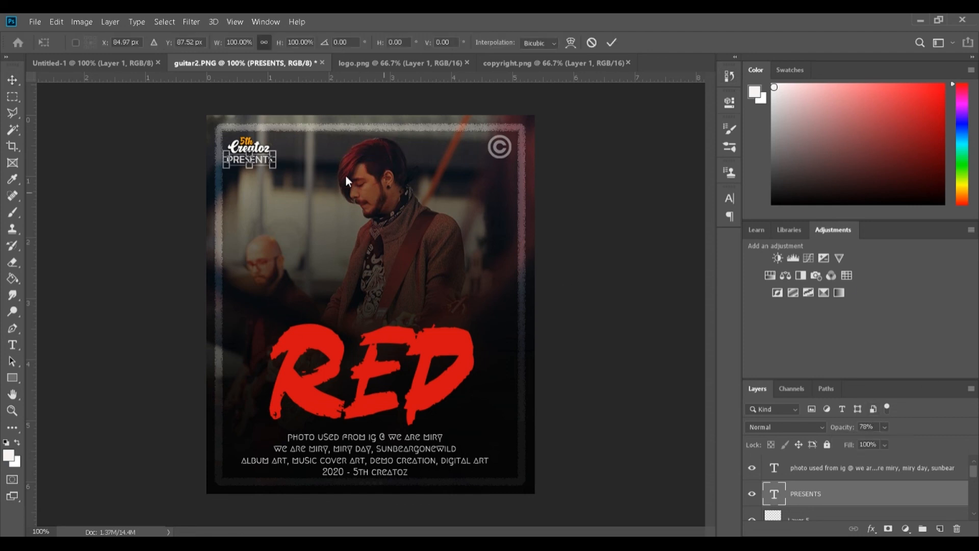
{"action": "left_click_drag", "start_coordinate": [277, 167], "coordinate": [270, 164]}
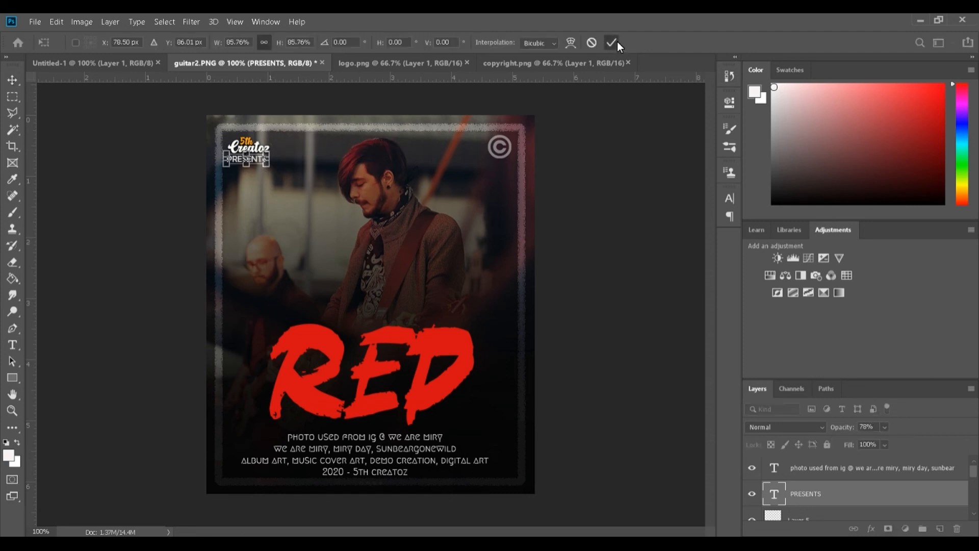
{"action": "left_click", "coordinate": [612, 43]}
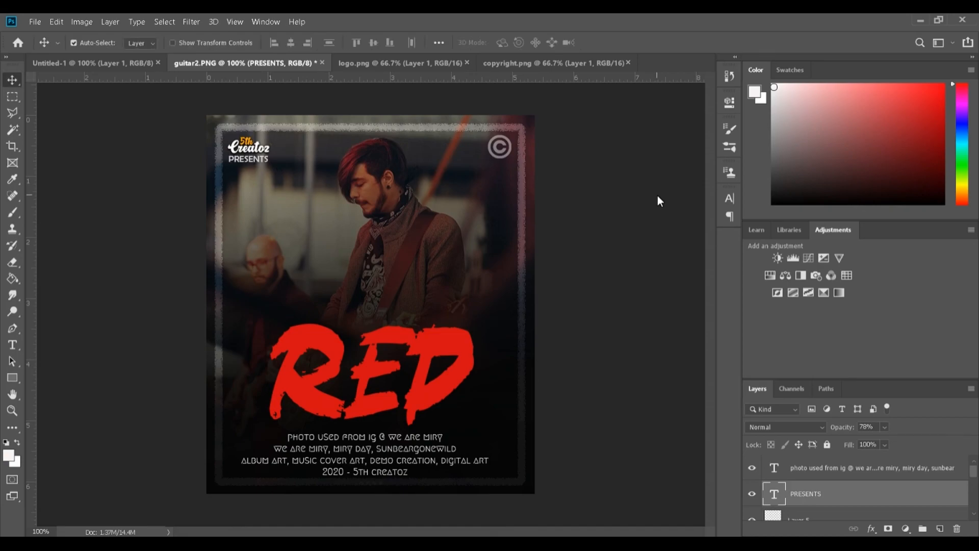